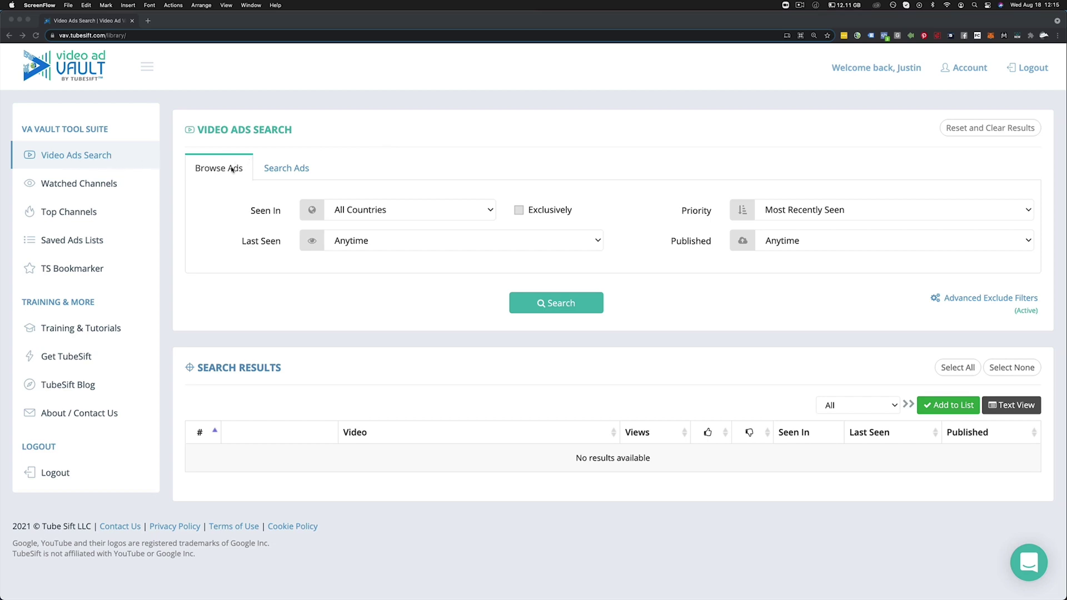
Step: Set the Seen In country filter to United States
{"action": "left_click", "coordinate": [362, 210]}
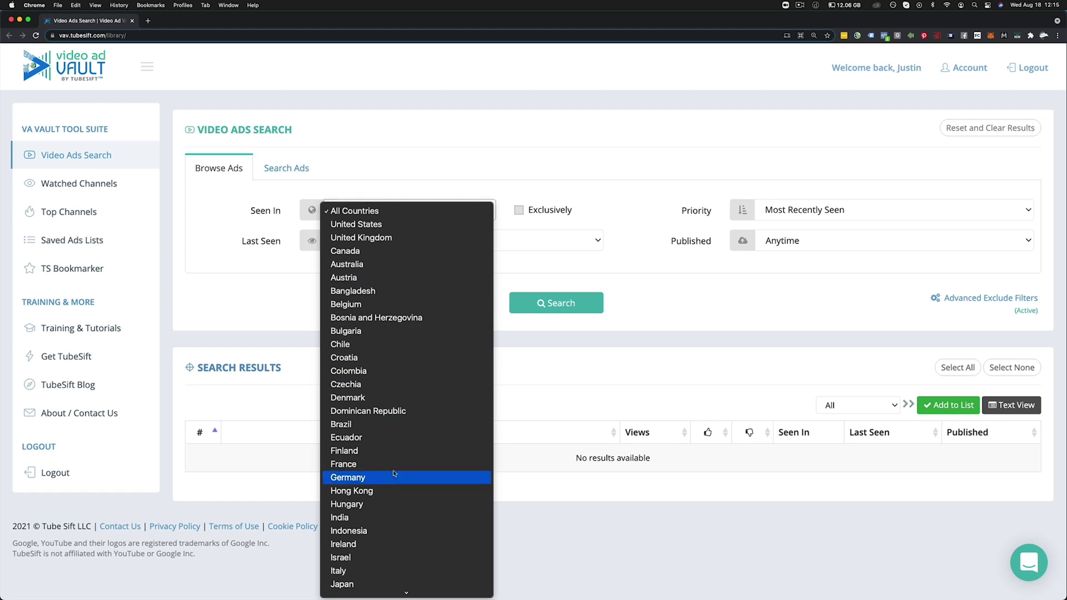
{"action": "scroll", "coordinate": [396, 475], "scroll_direction": "down", "scroll_amount": 5}
{"action": "scroll", "coordinate": [394, 470], "scroll_direction": "up", "scroll_amount": 5}
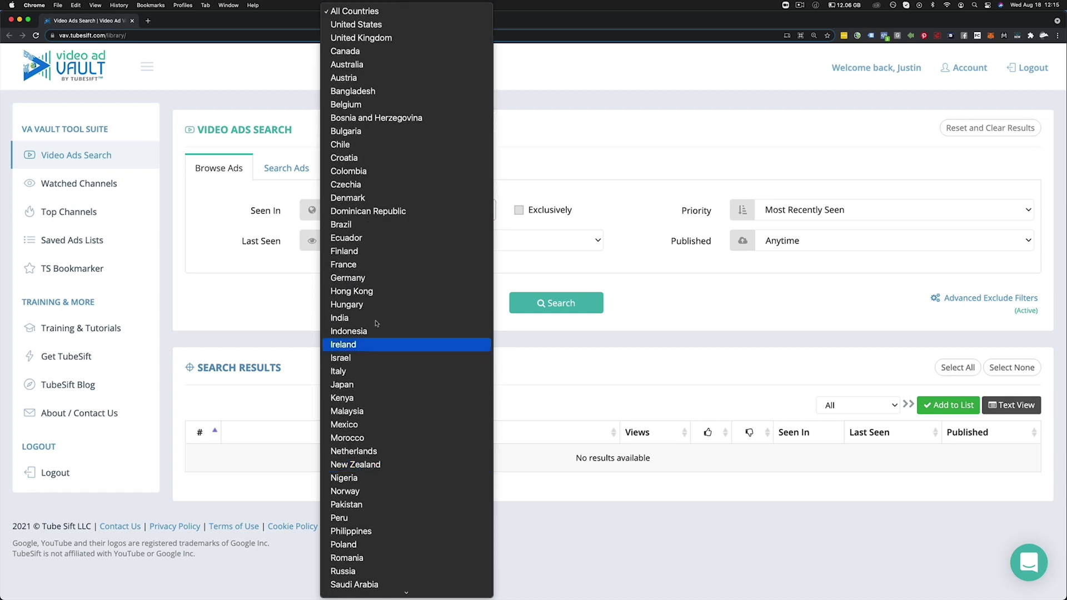
{"action": "left_click", "coordinate": [552, 142]}
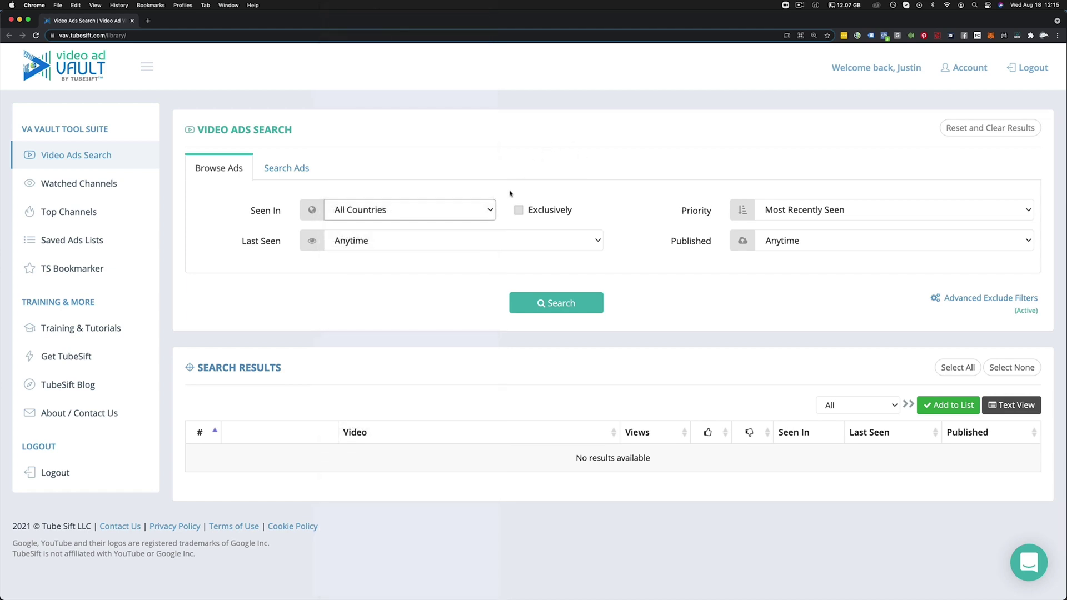
{"action": "left_click", "coordinate": [479, 213]}
{"action": "left_click", "coordinate": [390, 225]}
Step: Leave Exclusively unchecked and run the United States ad search
{"action": "left_click", "coordinate": [518, 211]}
{"action": "left_click", "coordinate": [395, 214]}
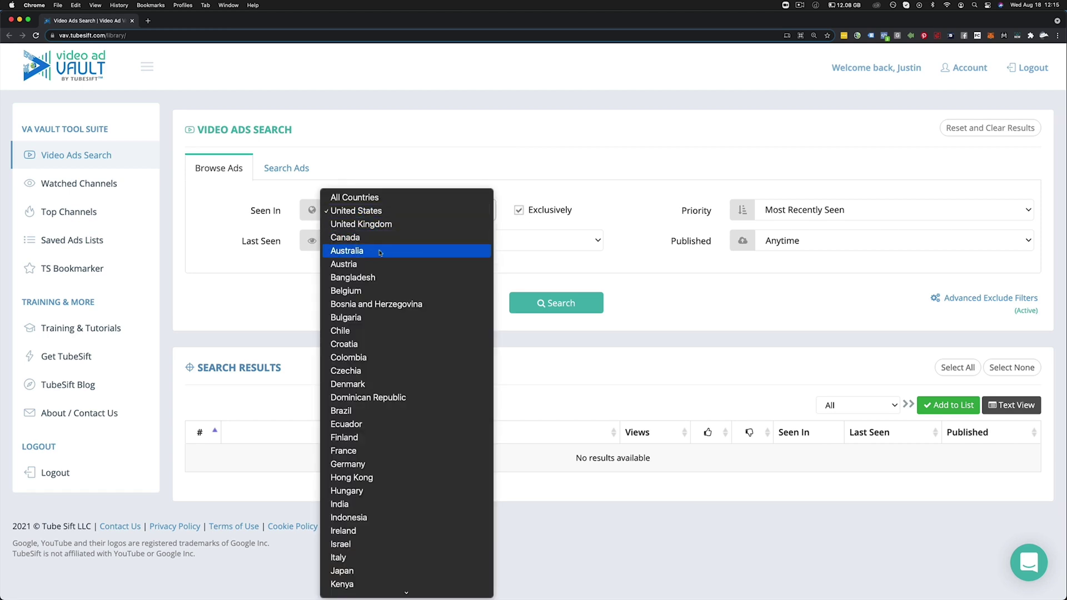
{"action": "left_click", "coordinate": [539, 211]}
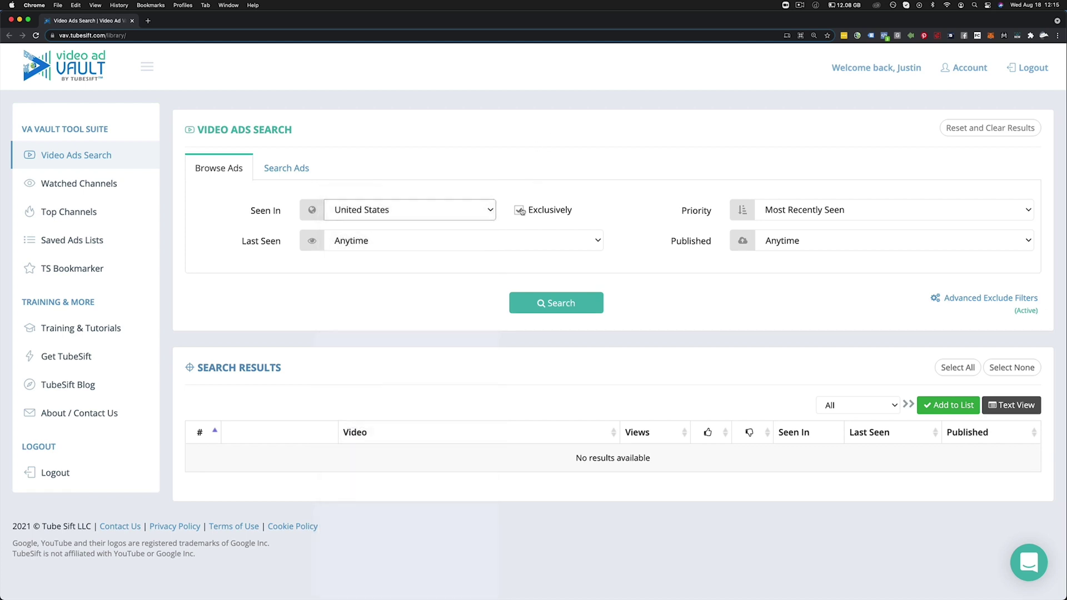
{"action": "left_click", "coordinate": [541, 213]}
{"action": "left_click", "coordinate": [405, 210]}
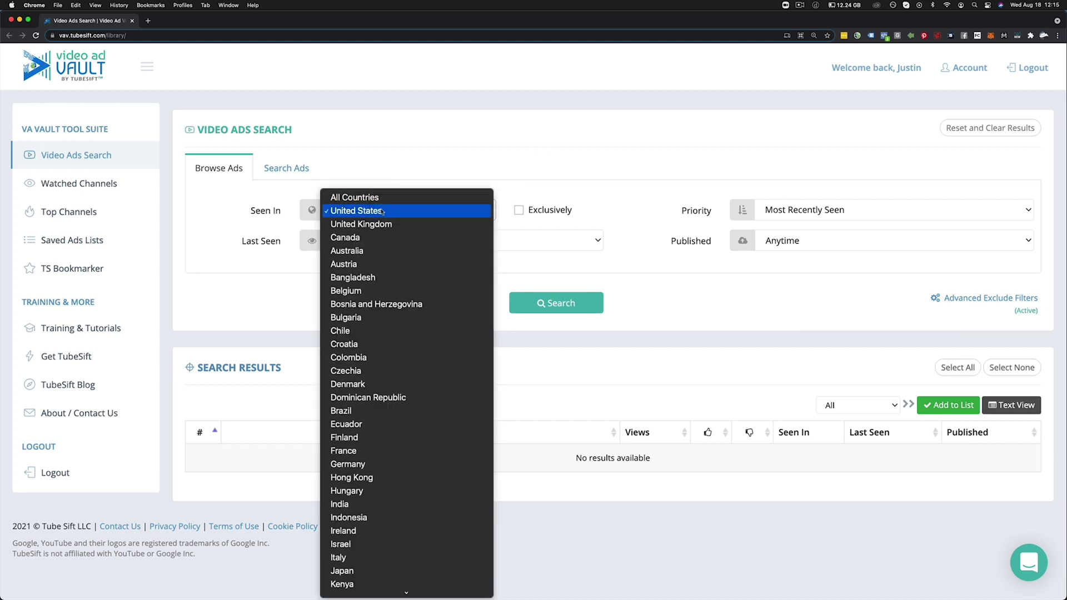
{"action": "left_click", "coordinate": [382, 212]}
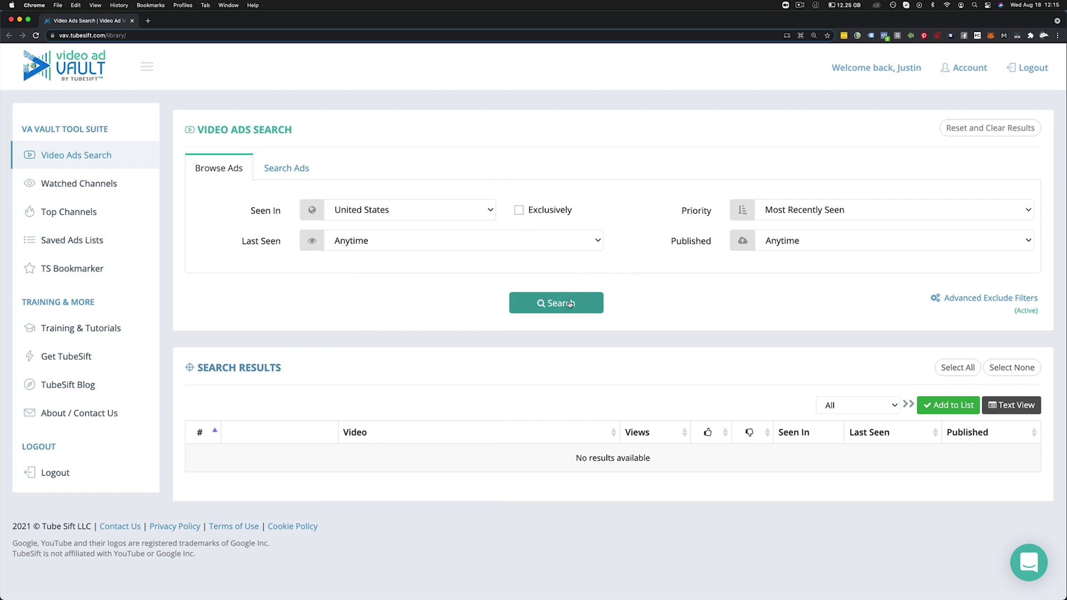
{"action": "left_click", "coordinate": [570, 303]}
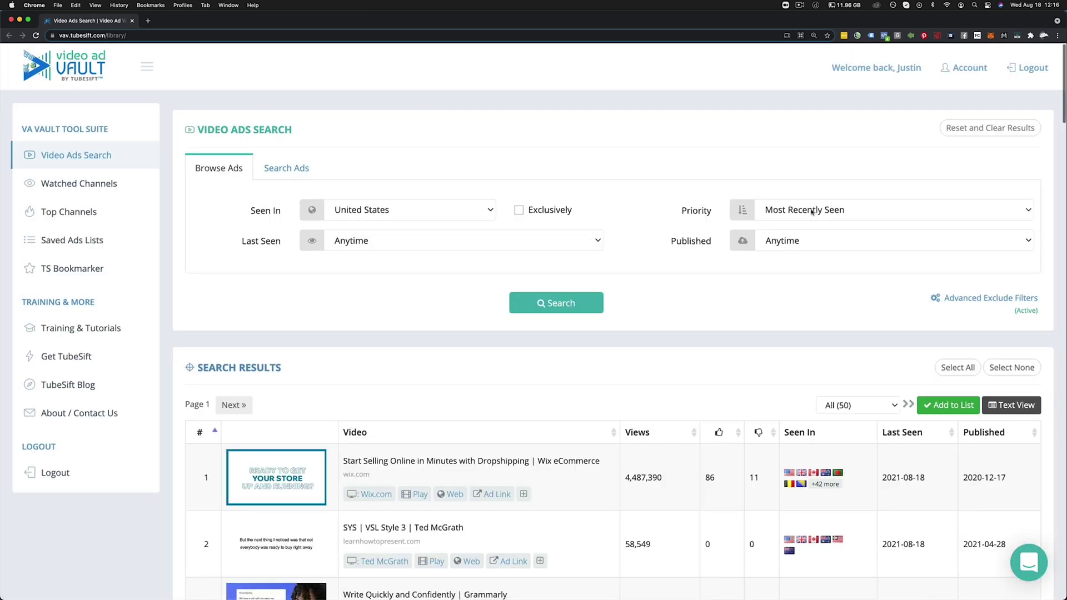
Step: Check the sort, Published and Last Seen options, keeping Most Recently Seen and Anytime
{"action": "left_click", "coordinate": [811, 211]}
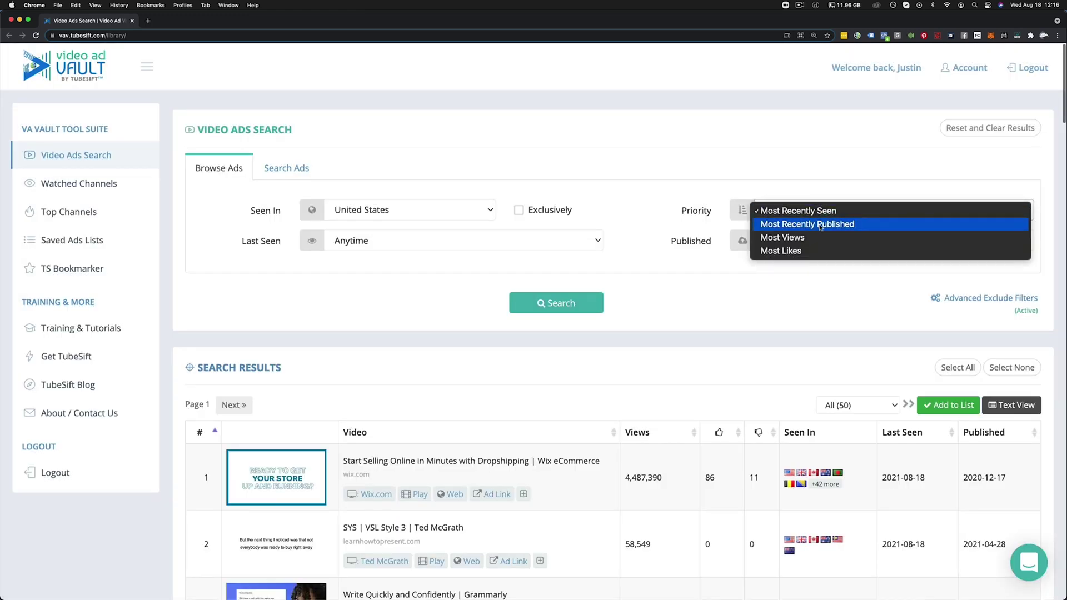
{"action": "left_click", "coordinate": [781, 292]}
{"action": "left_click", "coordinate": [792, 243]}
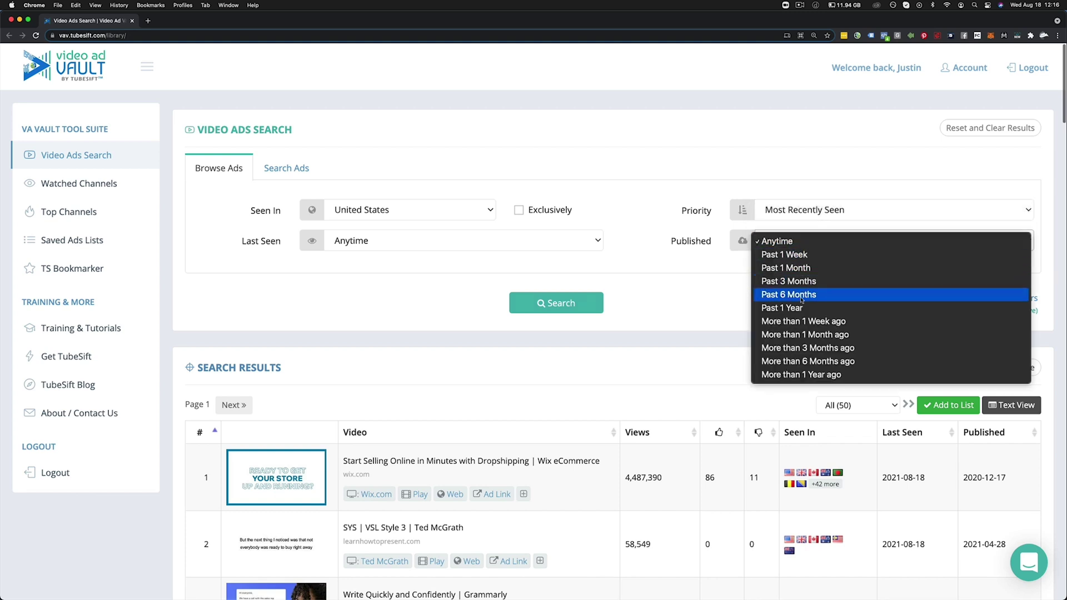
{"action": "left_click", "coordinate": [439, 229]}
{"action": "left_click", "coordinate": [405, 239]}
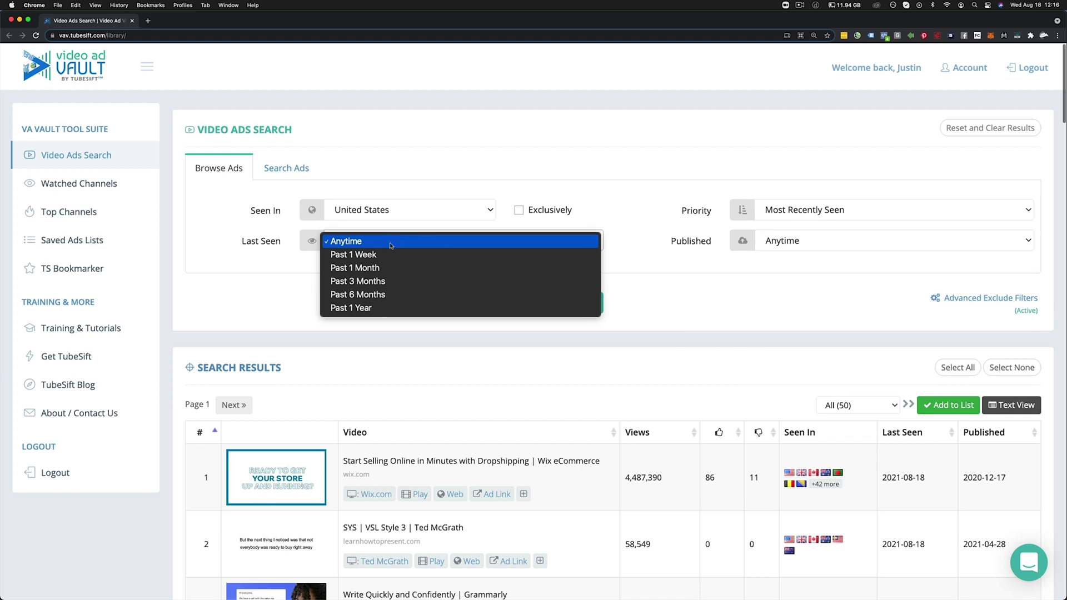
{"action": "left_click", "coordinate": [265, 286]}
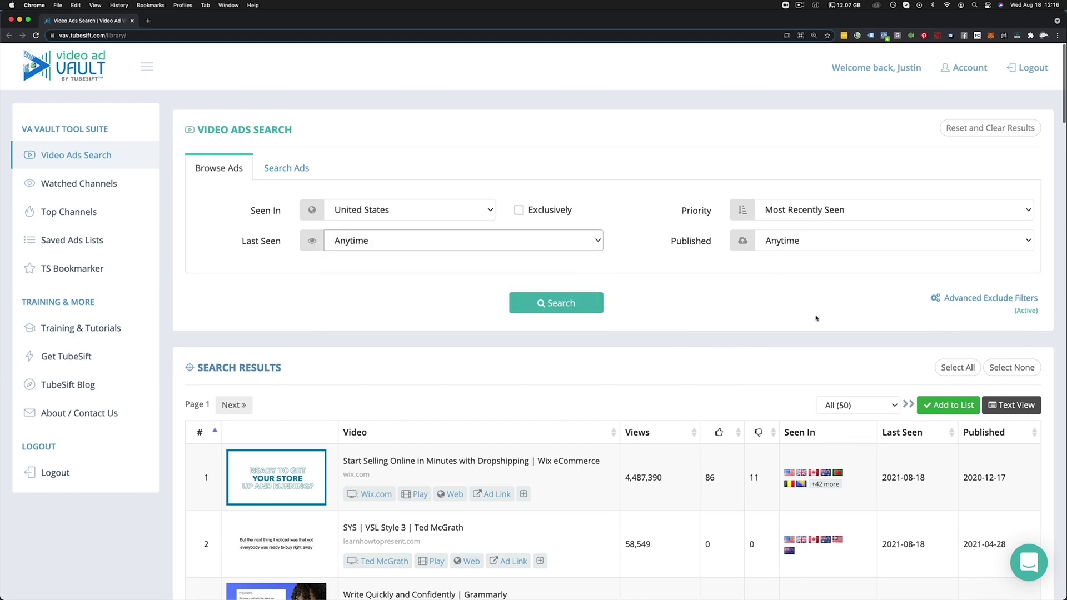
Step: Scroll through the 50 results and load page 2 of the United States ads
{"action": "scroll", "coordinate": [677, 328], "scroll_direction": "down", "scroll_amount": 3}
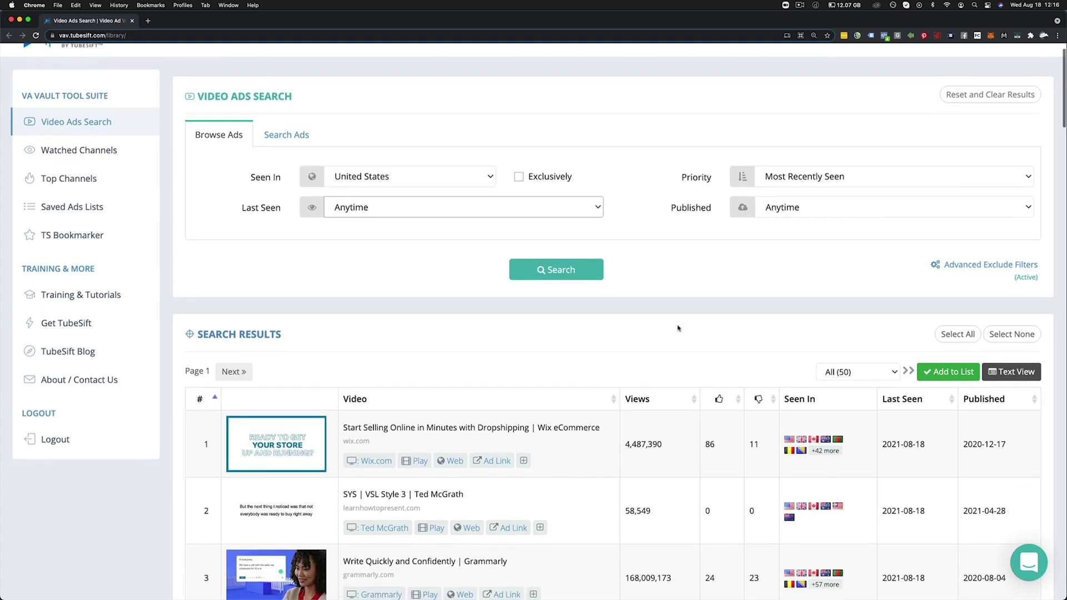
{"action": "scroll", "coordinate": [461, 265], "scroll_direction": "down", "scroll_amount": 10}
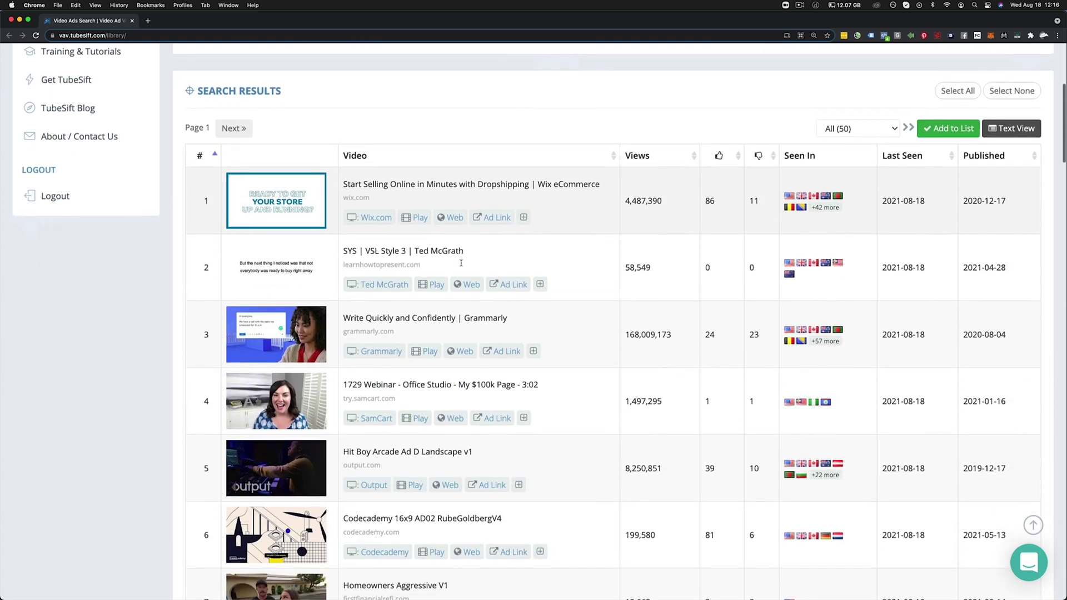
{"action": "scroll", "coordinate": [460, 266], "scroll_direction": "down", "scroll_amount": 20}
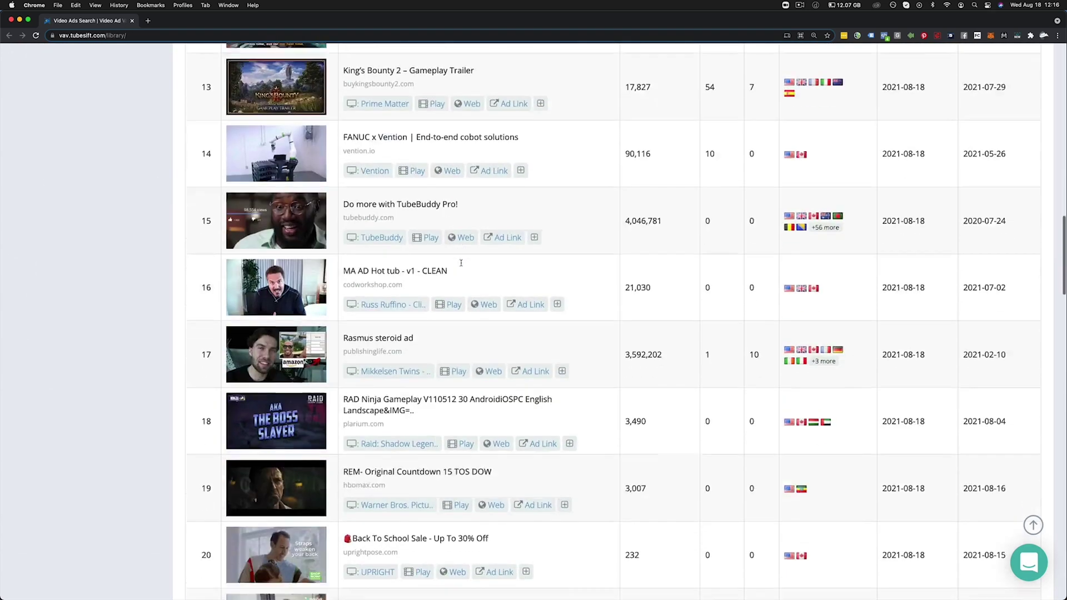
{"action": "scroll", "coordinate": [461, 266], "scroll_direction": "down", "scroll_amount": 20}
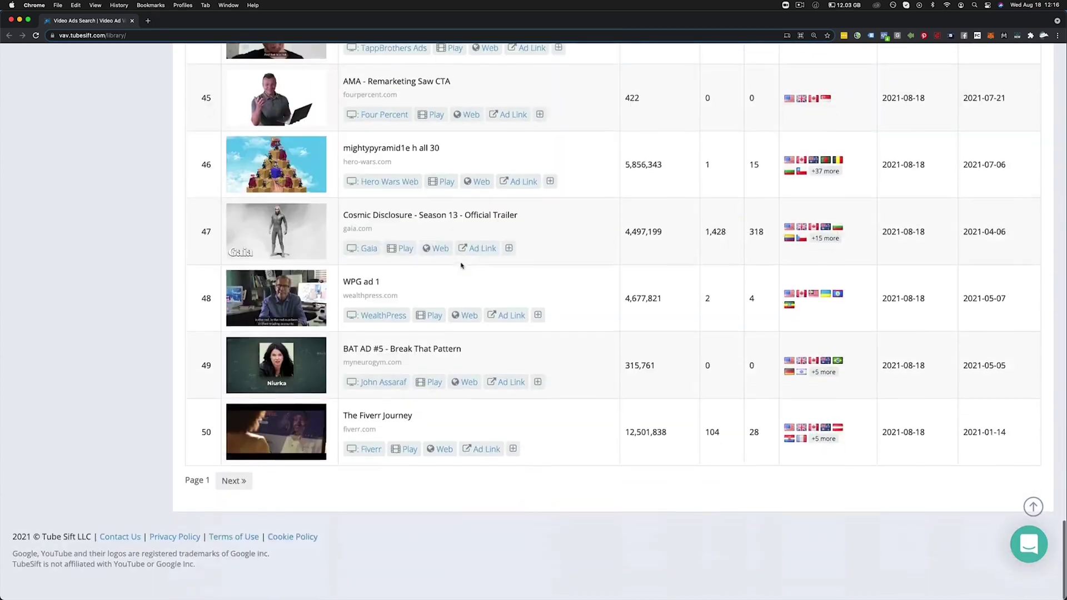
{"action": "scroll", "coordinate": [461, 266], "scroll_direction": "up", "scroll_amount": 20}
{"action": "scroll", "coordinate": [461, 266], "scroll_direction": "up", "scroll_amount": 20}
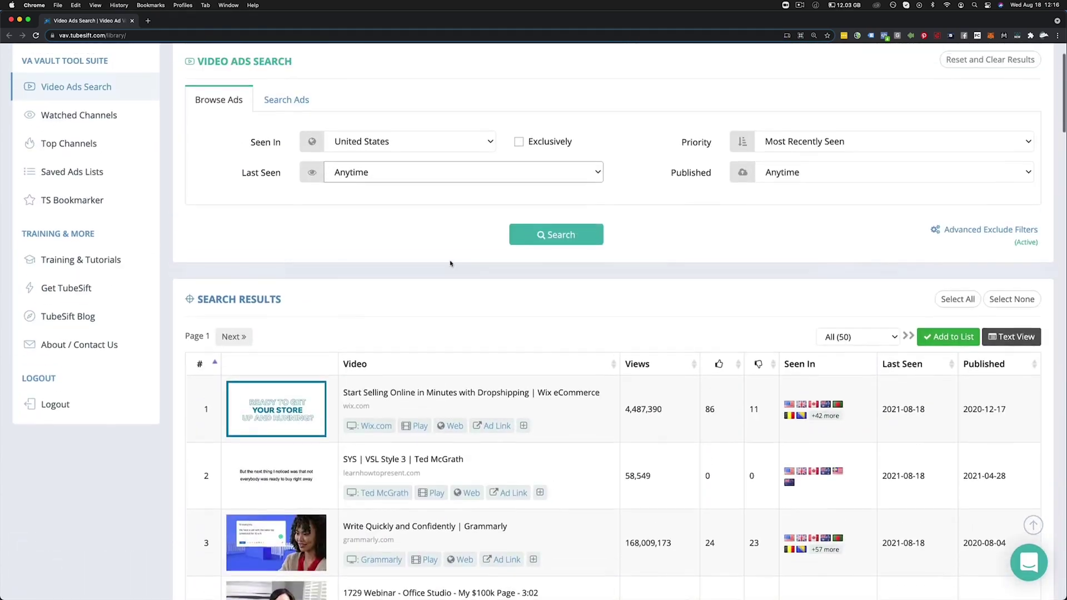
{"action": "scroll", "coordinate": [422, 311], "scroll_direction": "down", "scroll_amount": 3}
{"action": "scroll", "coordinate": [419, 315], "scroll_direction": "down", "scroll_amount": 3}
{"action": "left_click", "coordinate": [234, 167]}
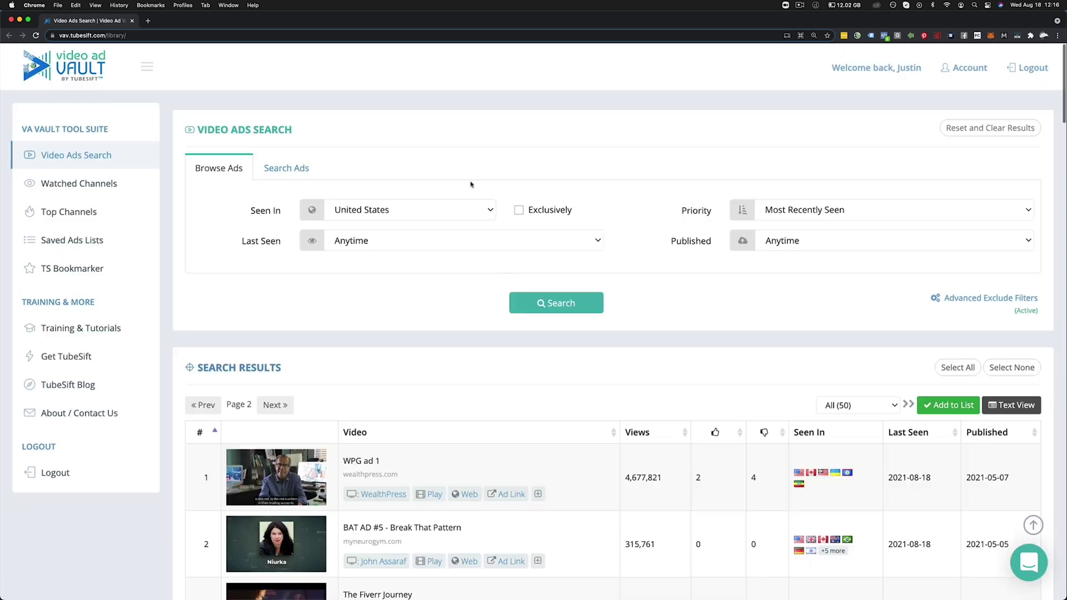
{"action": "scroll", "coordinate": [434, 317], "scroll_direction": "down", "scroll_amount": 1}
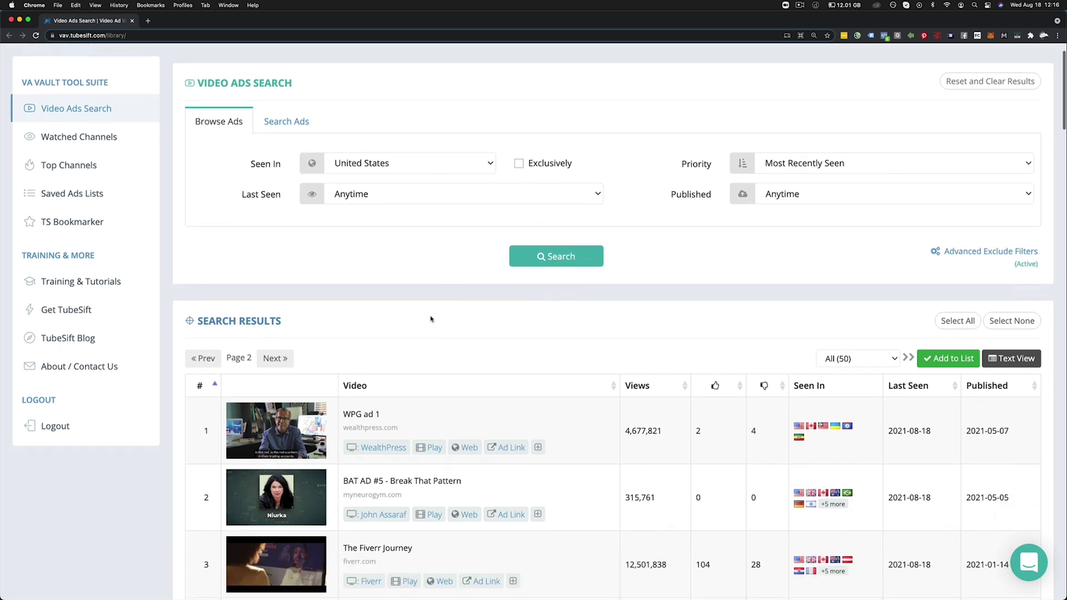
{"action": "scroll", "coordinate": [432, 319], "scroll_direction": "down", "scroll_amount": 1}
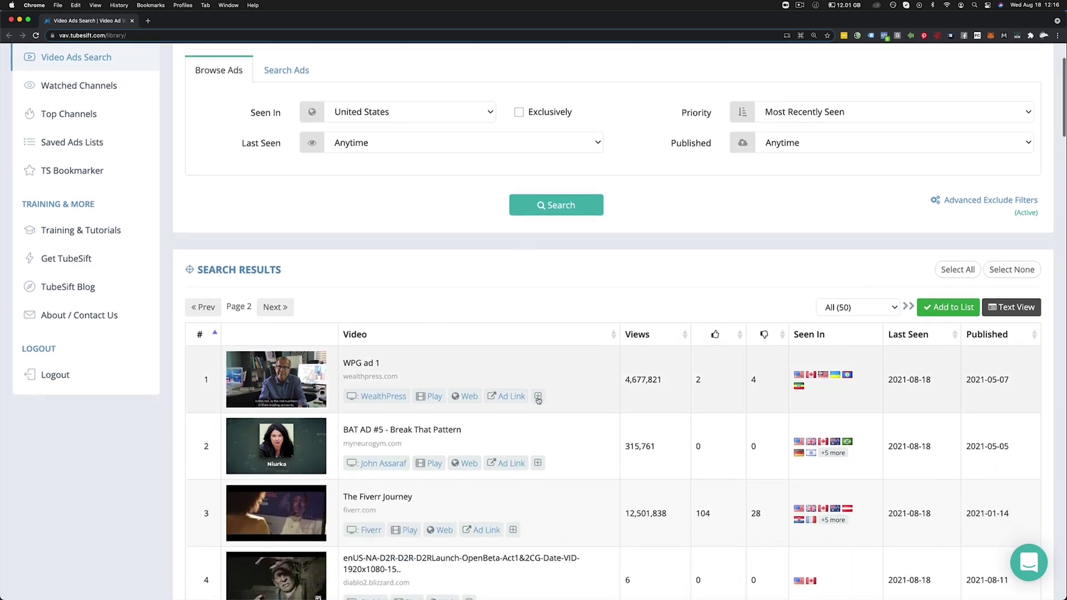
{"action": "scroll", "coordinate": [550, 506], "scroll_direction": "down", "scroll_amount": 1}
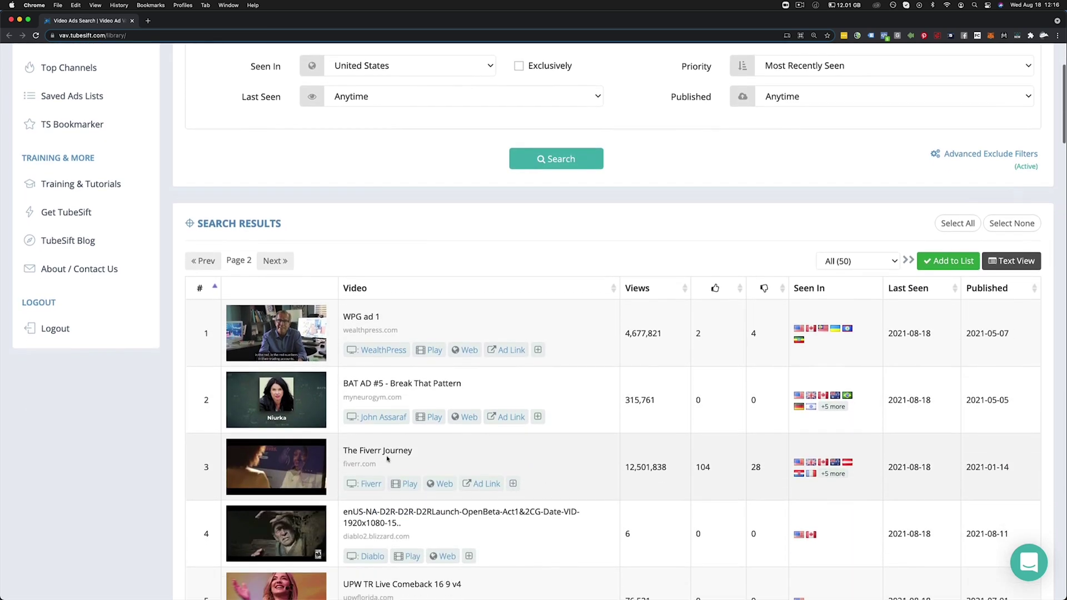
Step: Open The Fiverr Journey ad's details, read down to its Video Description, and close it
{"action": "left_click", "coordinate": [513, 484]}
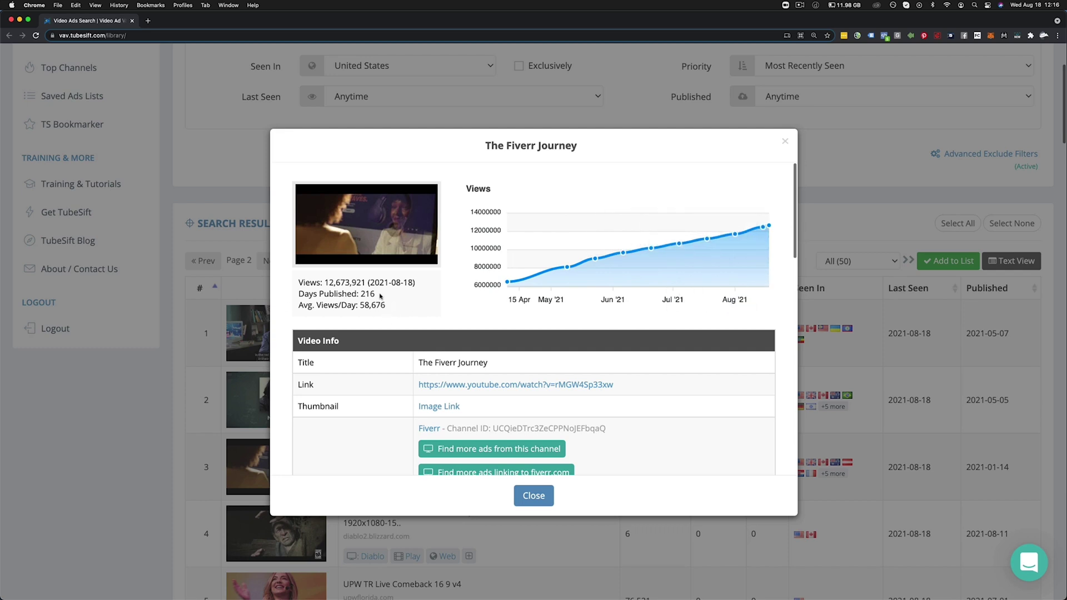
{"action": "scroll", "coordinate": [400, 308], "scroll_direction": "down", "scroll_amount": 3}
{"action": "scroll", "coordinate": [408, 309], "scroll_direction": "down", "scroll_amount": 2}
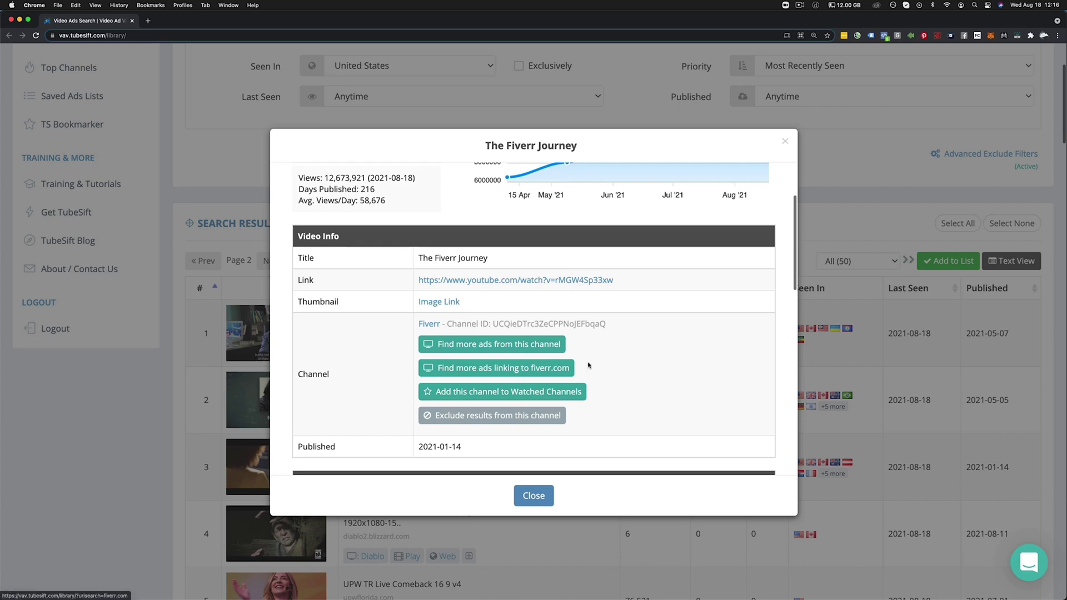
{"action": "scroll", "coordinate": [588, 367], "scroll_direction": "down", "scroll_amount": 1}
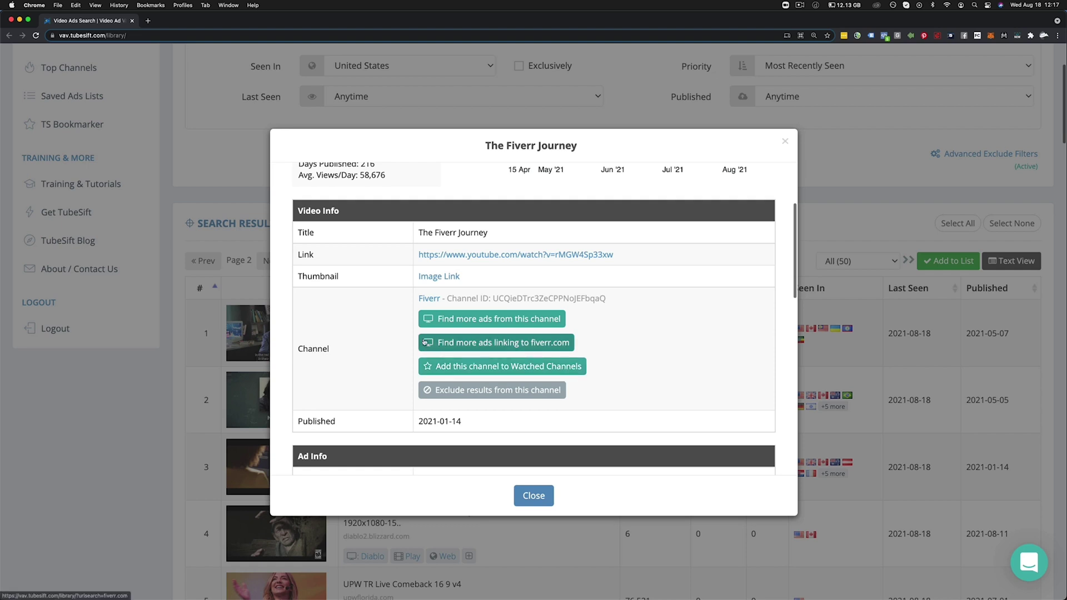
{"action": "scroll", "coordinate": [537, 448], "scroll_direction": "down", "scroll_amount": 3}
{"action": "scroll", "coordinate": [537, 448], "scroll_direction": "down", "scroll_amount": 3}
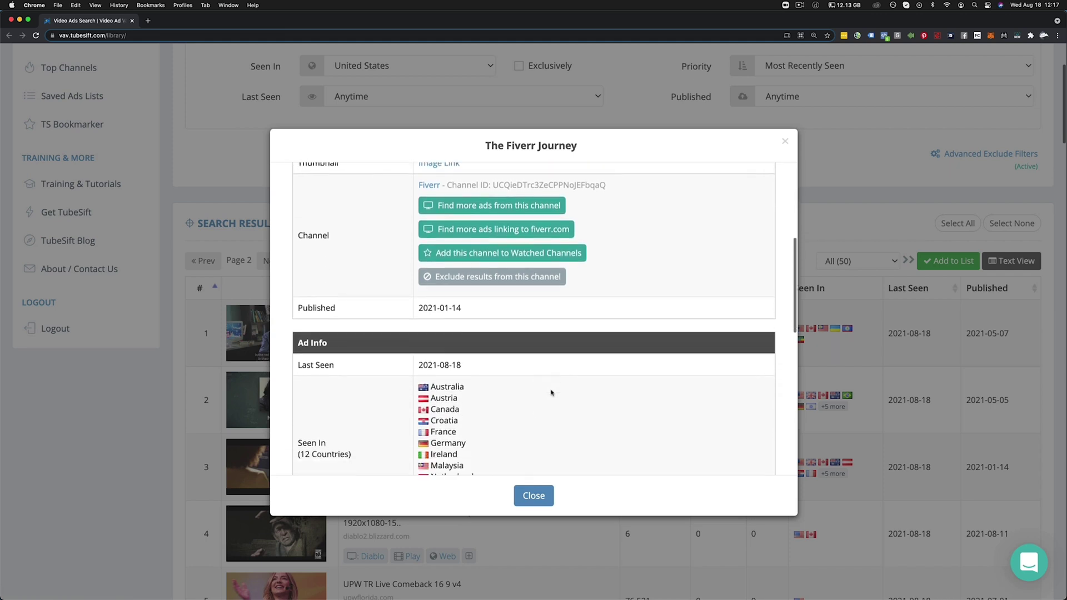
{"action": "scroll", "coordinate": [540, 361], "scroll_direction": "down", "scroll_amount": 2}
{"action": "scroll", "coordinate": [540, 362], "scroll_direction": "down", "scroll_amount": 2}
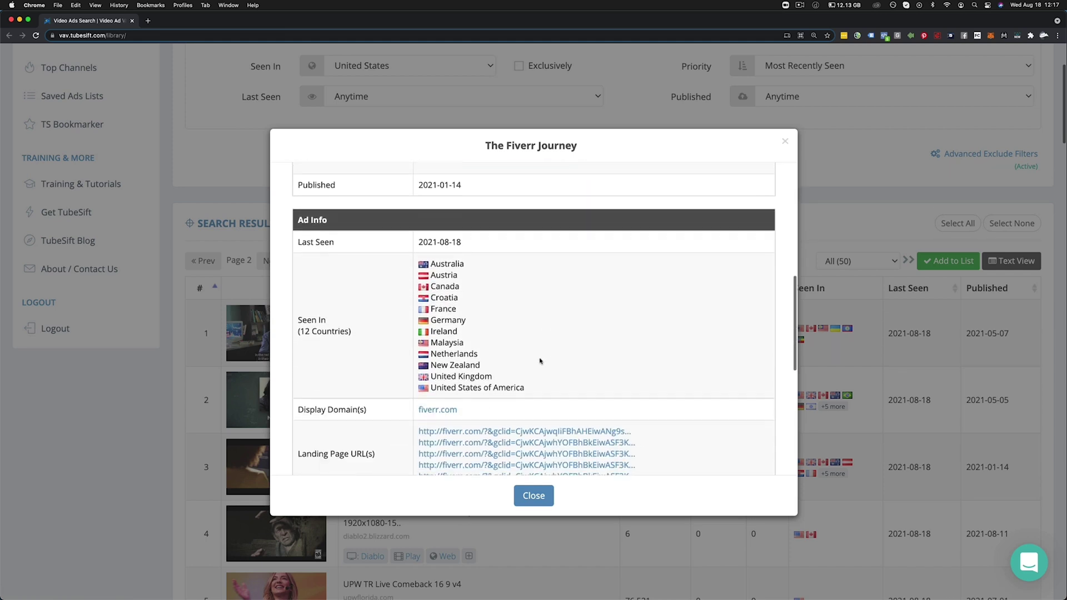
{"action": "scroll", "coordinate": [501, 387], "scroll_direction": "down", "scroll_amount": 3}
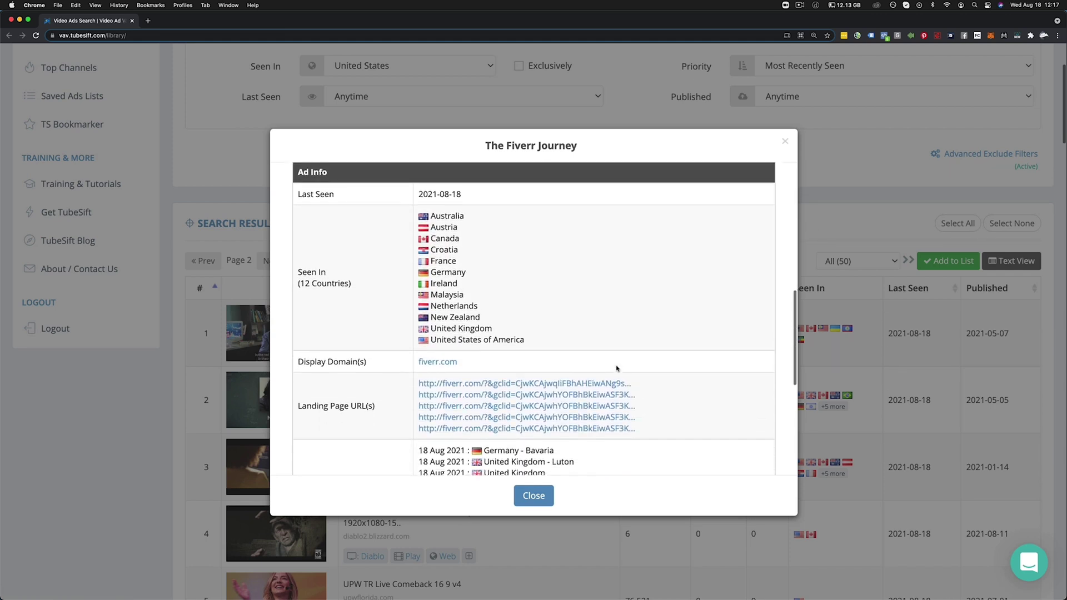
{"action": "scroll", "coordinate": [457, 332], "scroll_direction": "down", "scroll_amount": 2}
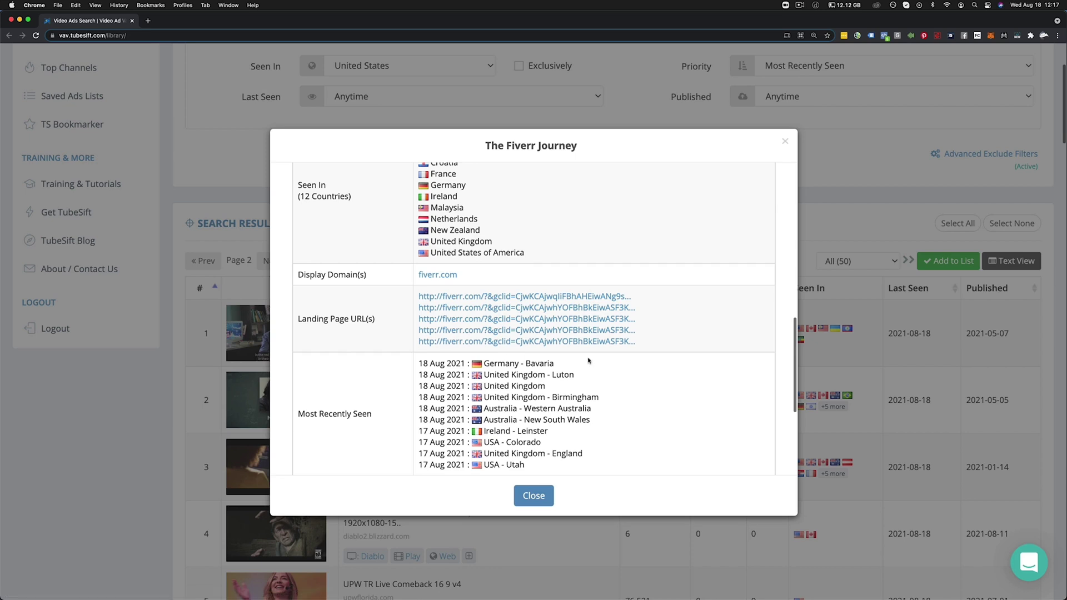
{"action": "scroll", "coordinate": [590, 362], "scroll_direction": "down", "scroll_amount": 4}
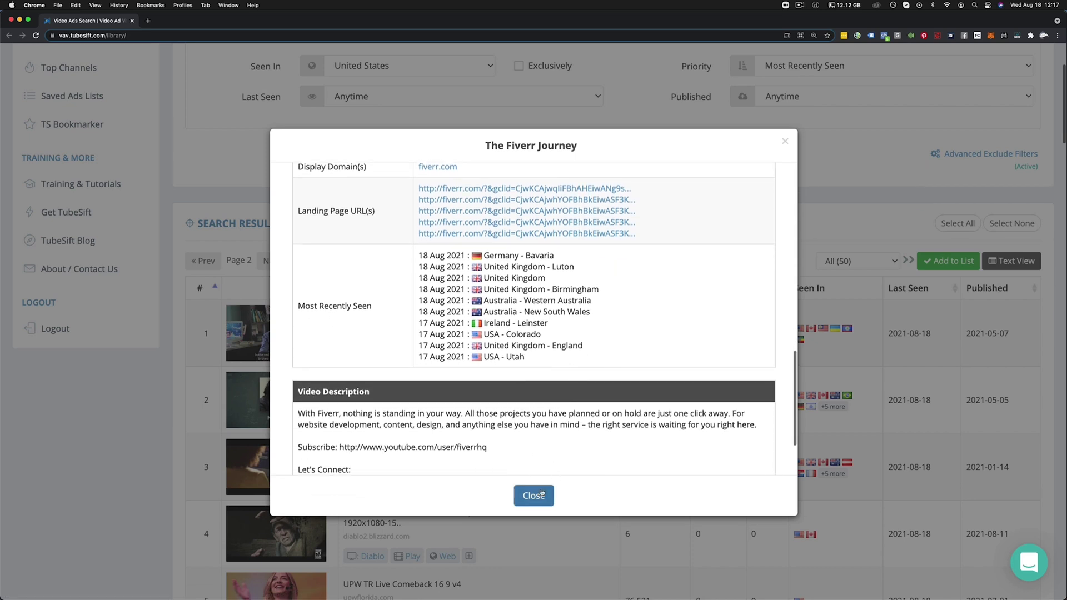
{"action": "left_click", "coordinate": [534, 496]}
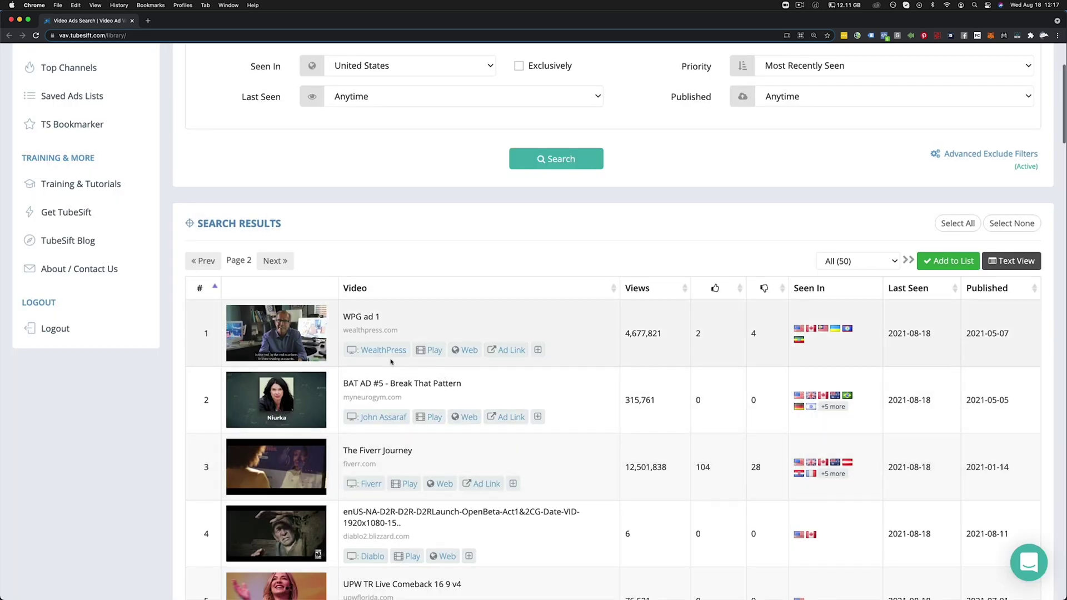
Step: Play WPG ad 1 on YouTube, pause it, and switch to its WealthPress landing page
{"action": "left_click", "coordinate": [431, 350]}
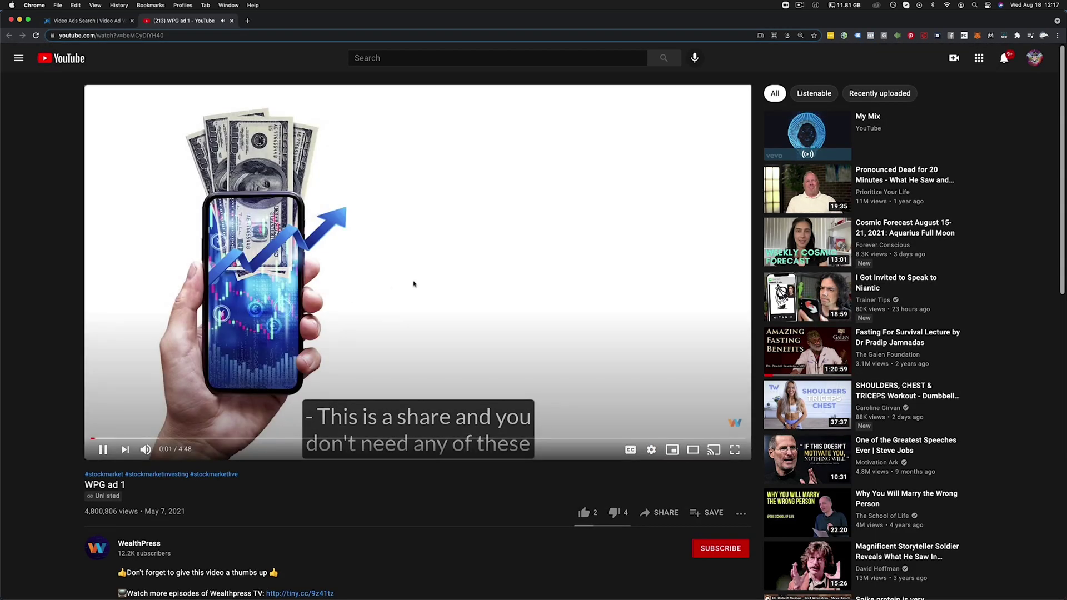
{"action": "left_click", "coordinate": [414, 284]}
{"action": "left_click", "coordinate": [109, 21]}
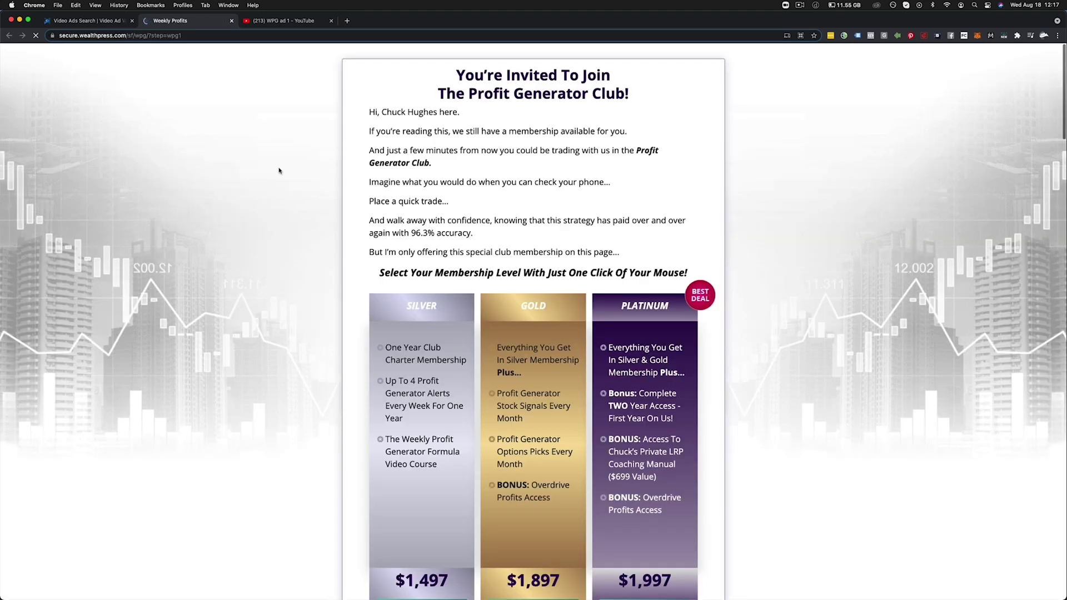
Step: Scroll through the WealthPress Profit Generator Club page and close its tab
{"action": "scroll", "coordinate": [323, 191], "scroll_direction": "down", "scroll_amount": 10}
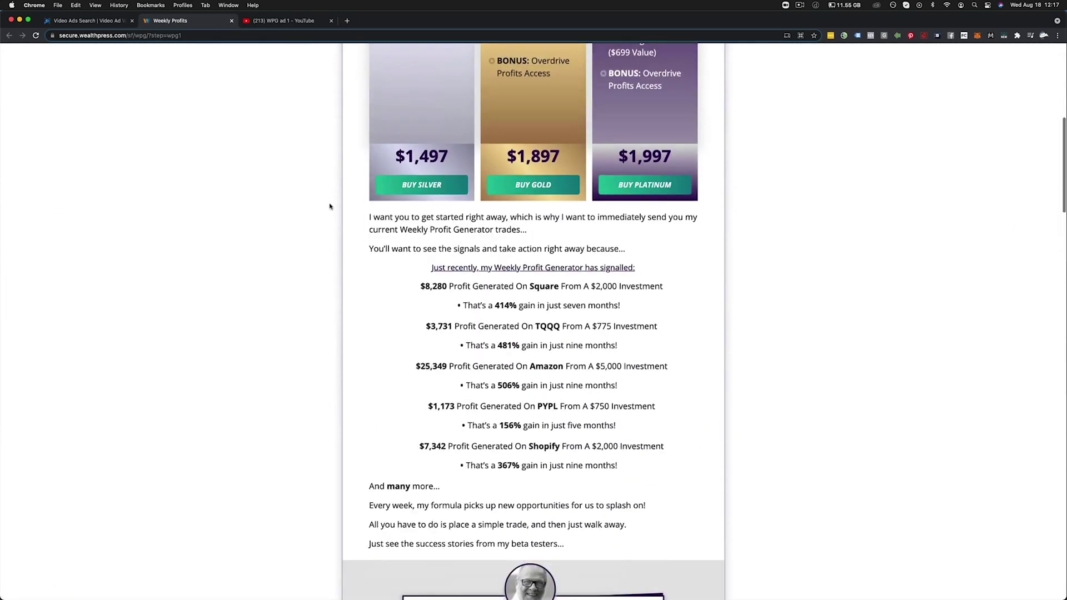
{"action": "scroll", "coordinate": [330, 206], "scroll_direction": "down", "scroll_amount": 10}
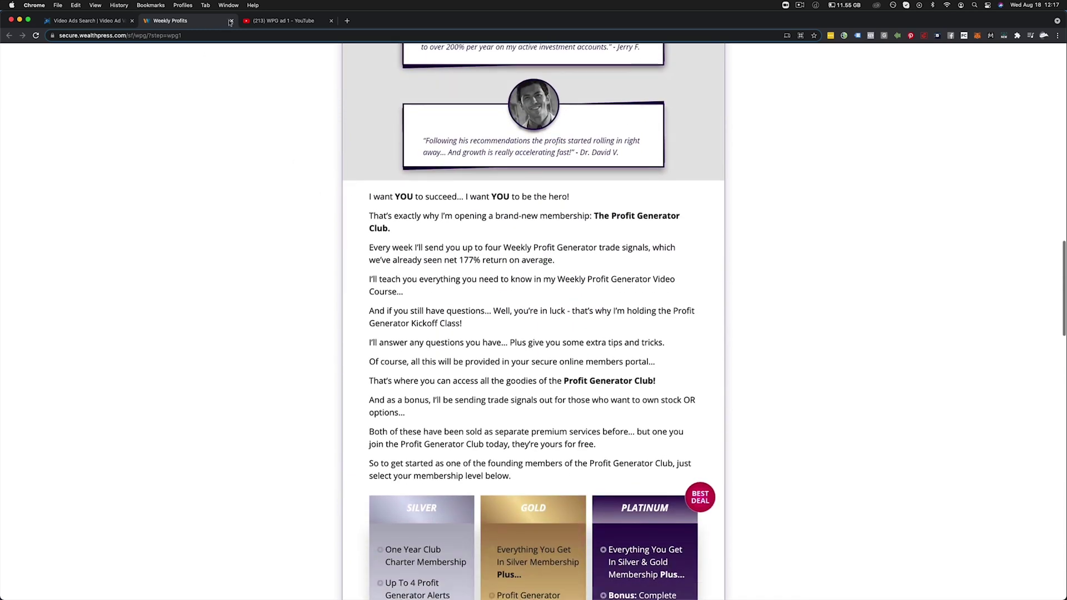
{"action": "key", "text": "ctrl+shift+Tab"}
{"action": "left_click", "coordinate": [232, 21]}
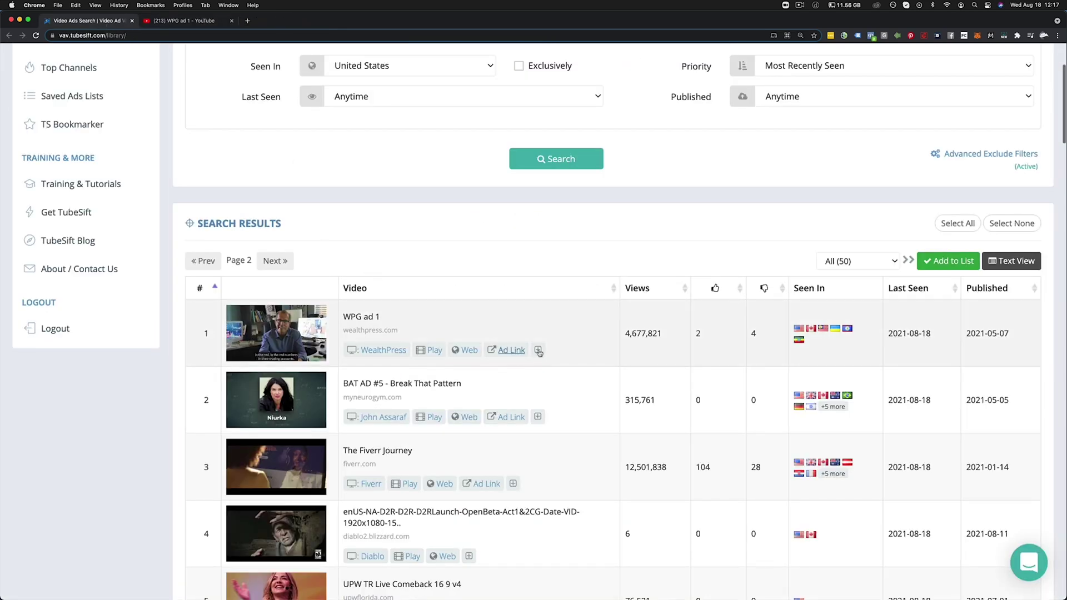
Step: View WPG ad 1's details and 4,801,537 views, then find more wealthpress.com ads
{"action": "left_click", "coordinate": [538, 351]}
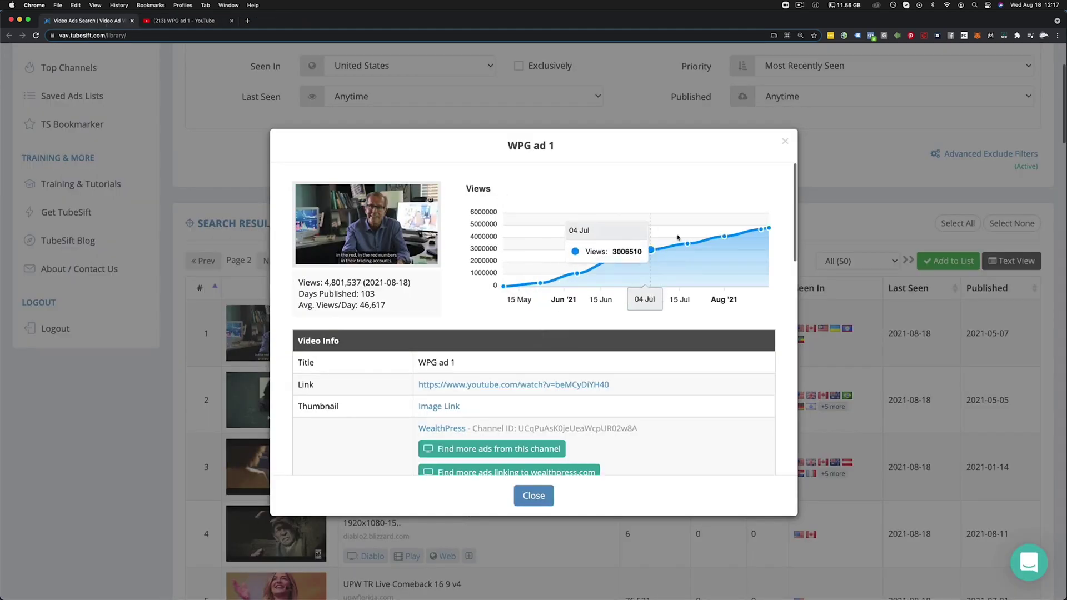
{"action": "scroll", "coordinate": [497, 317], "scroll_direction": "down", "scroll_amount": 1}
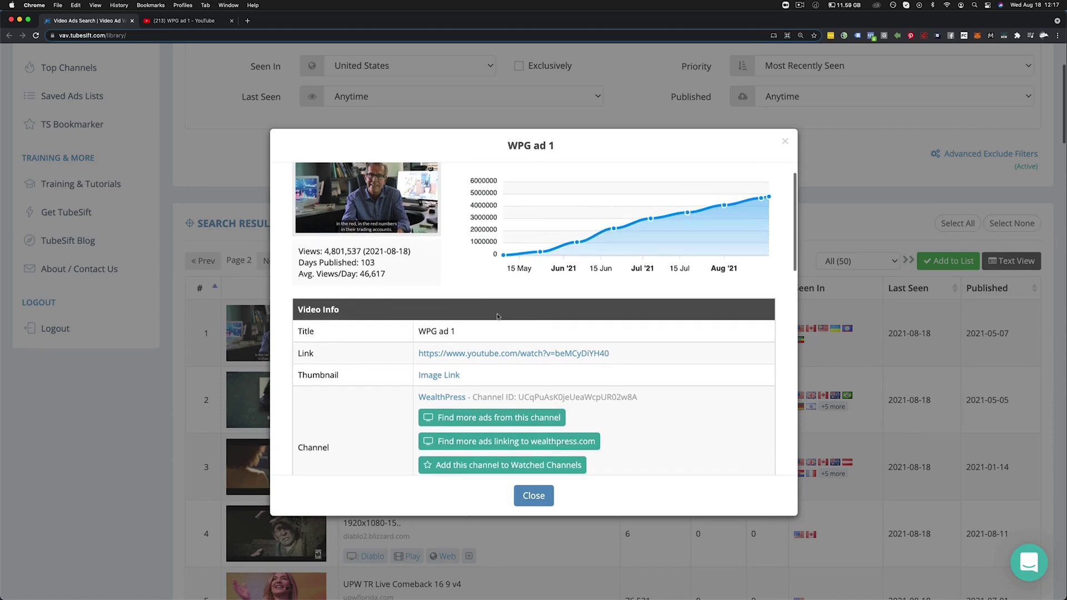
{"action": "scroll", "coordinate": [476, 299], "scroll_direction": "up", "scroll_amount": 1}
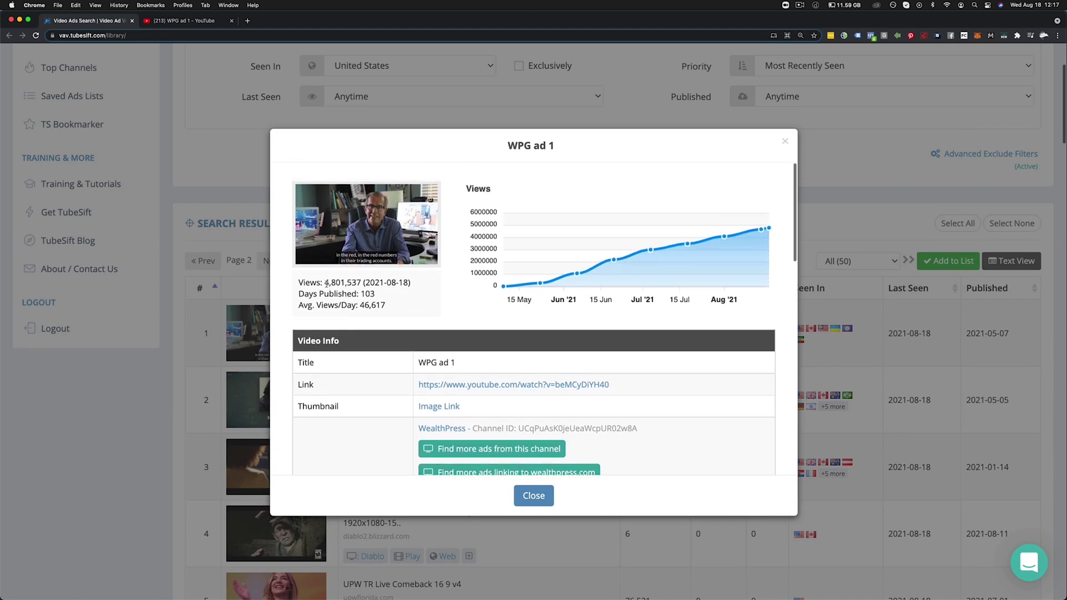
{"action": "left_click_drag", "start_coordinate": [327, 283], "coordinate": [368, 287]}
{"action": "left_click", "coordinate": [553, 324]}
{"action": "scroll", "coordinate": [554, 325], "scroll_direction": "down", "scroll_amount": 3}
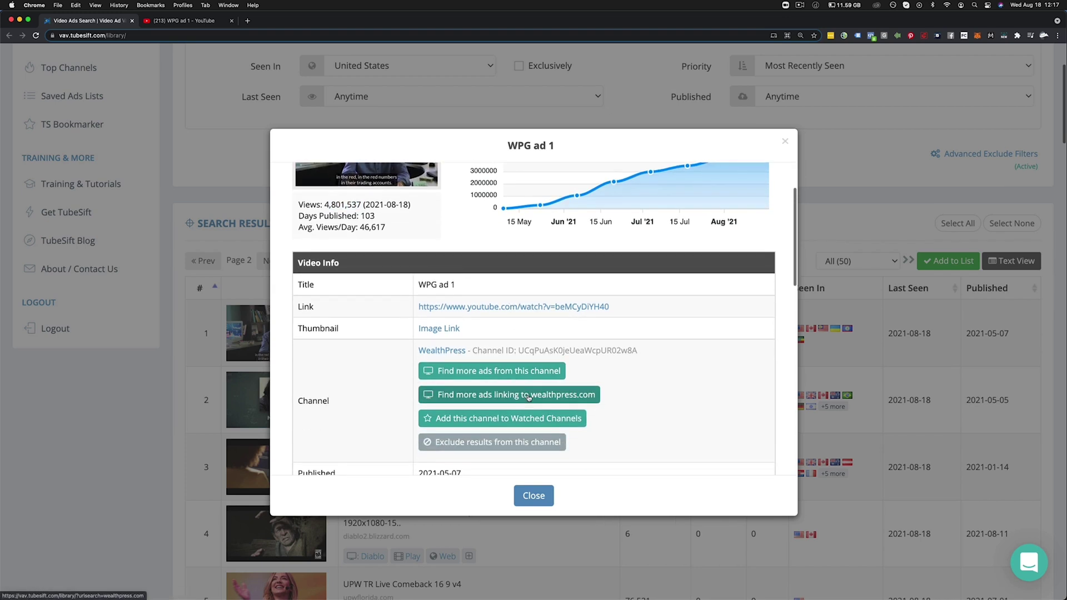
{"action": "left_click", "coordinate": [529, 396]}
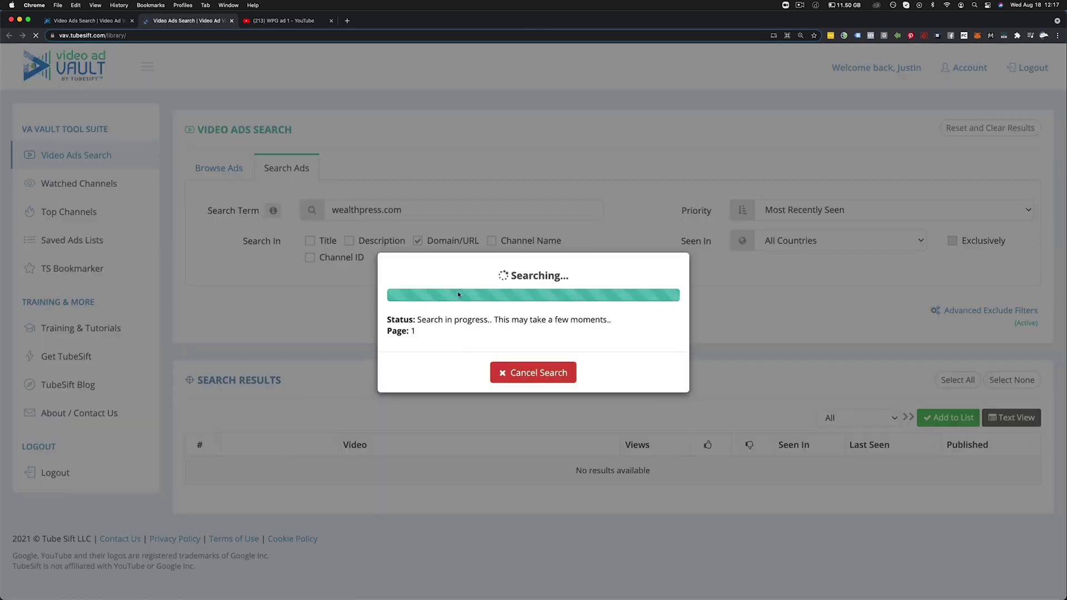
Step: Scroll through the 37 wealthpress.com ads, then return to the original results tab
{"action": "scroll", "coordinate": [413, 310], "scroll_direction": "down", "scroll_amount": 15}
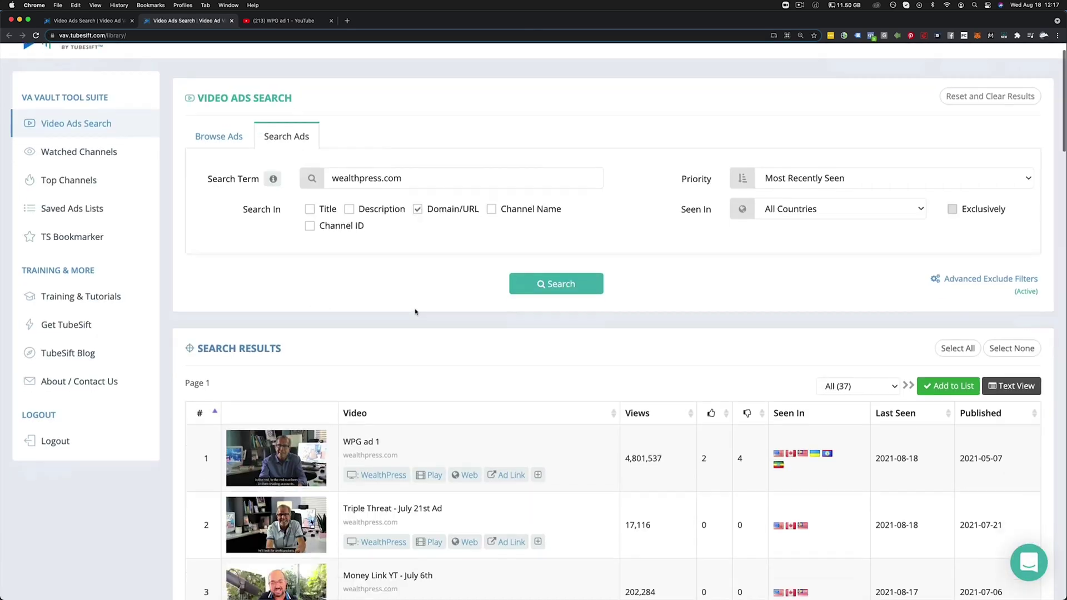
{"action": "scroll", "coordinate": [415, 309], "scroll_direction": "down", "scroll_amount": 8}
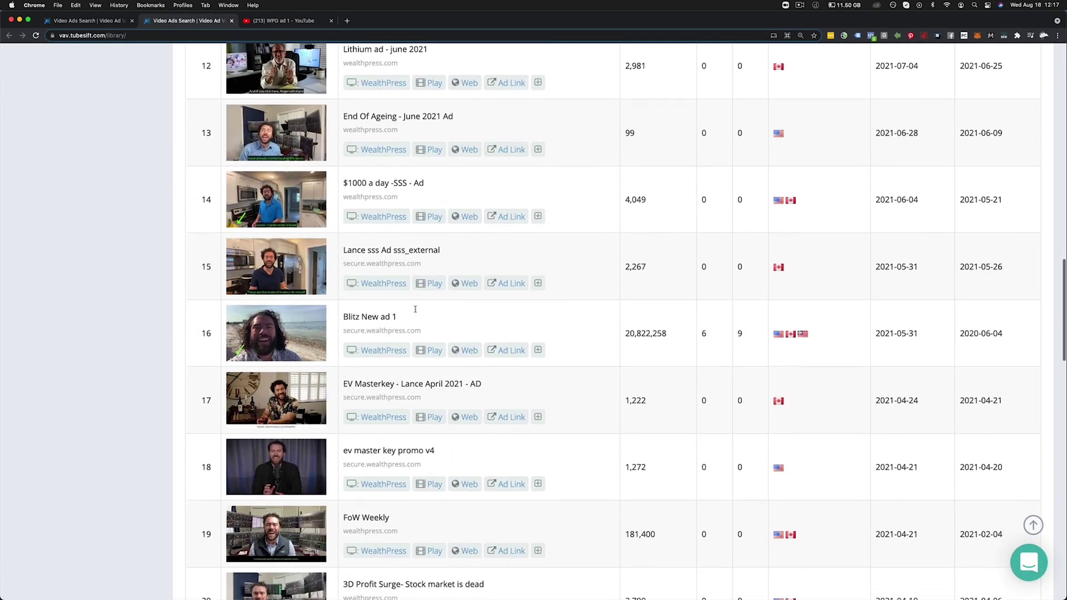
{"action": "scroll", "coordinate": [416, 312], "scroll_direction": "up", "scroll_amount": 20}
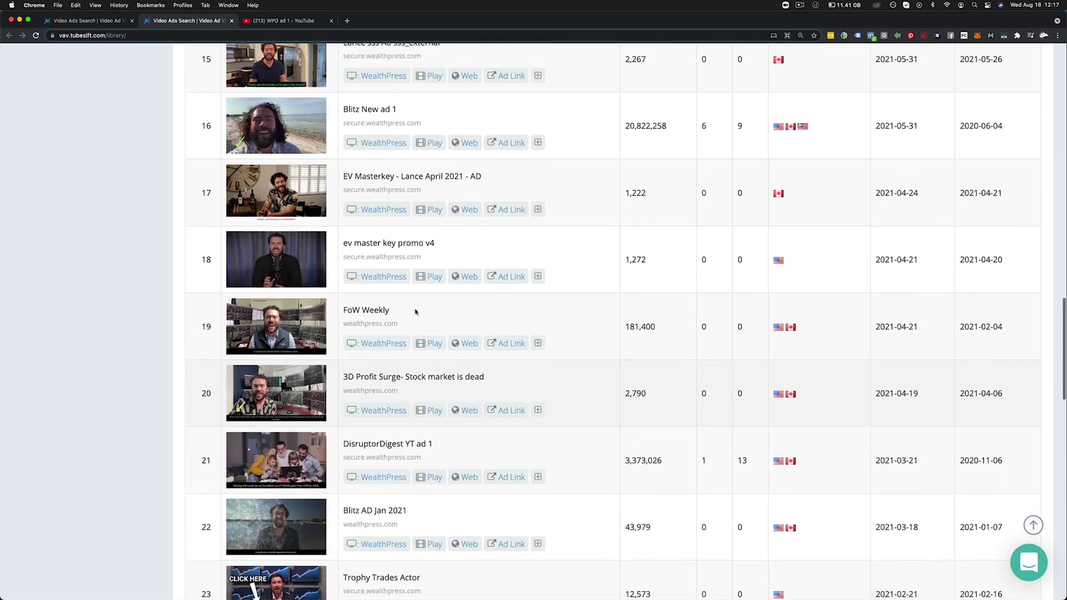
{"action": "scroll", "coordinate": [415, 312], "scroll_direction": "up", "scroll_amount": 3}
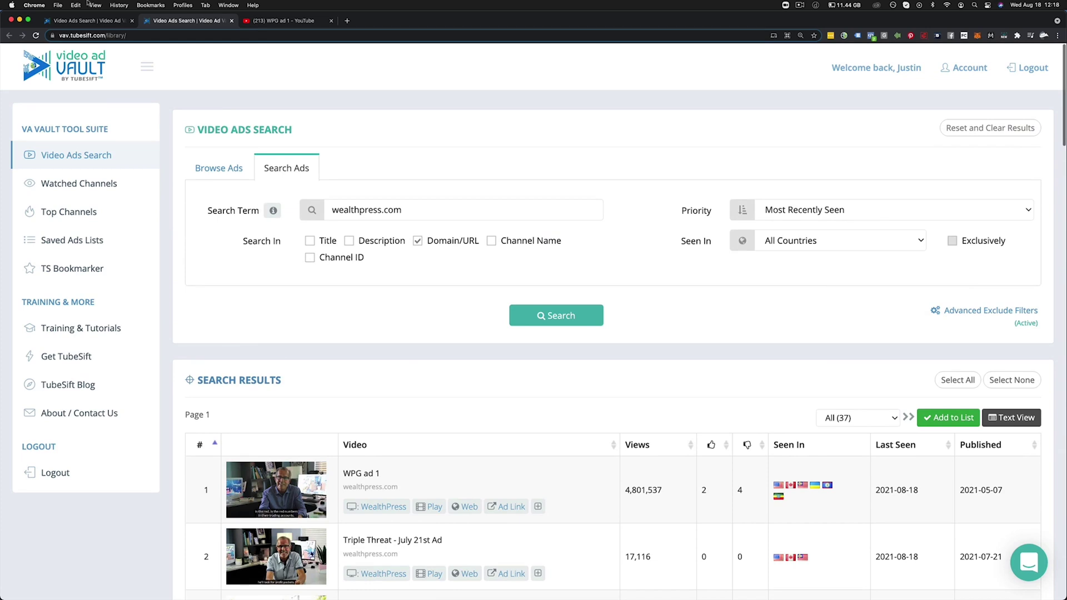
{"action": "left_click", "coordinate": [87, 21]}
Step: Close WPG ad 1's details and run a Search Ads query for 'webinarjam'
{"action": "left_click", "coordinate": [229, 185]}
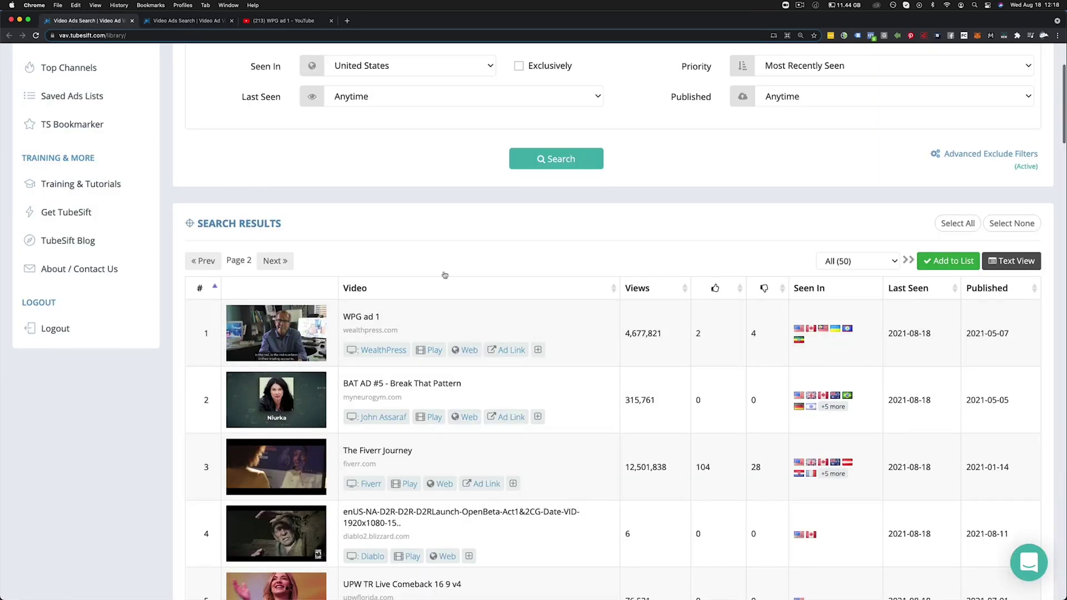
{"action": "scroll", "coordinate": [444, 275], "scroll_direction": "up", "scroll_amount": 3}
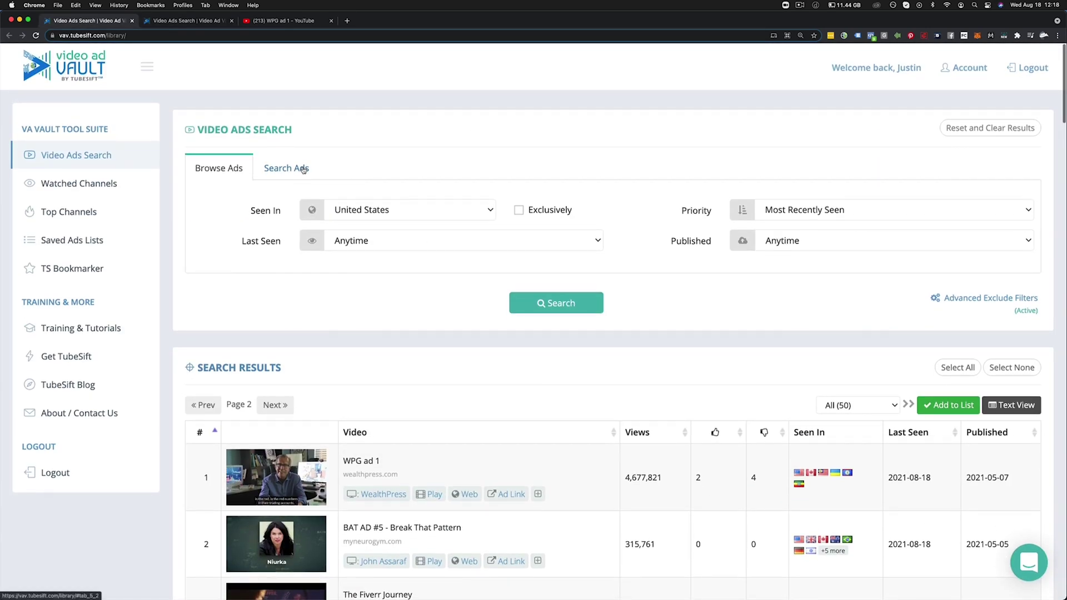
{"action": "left_click", "coordinate": [304, 169]}
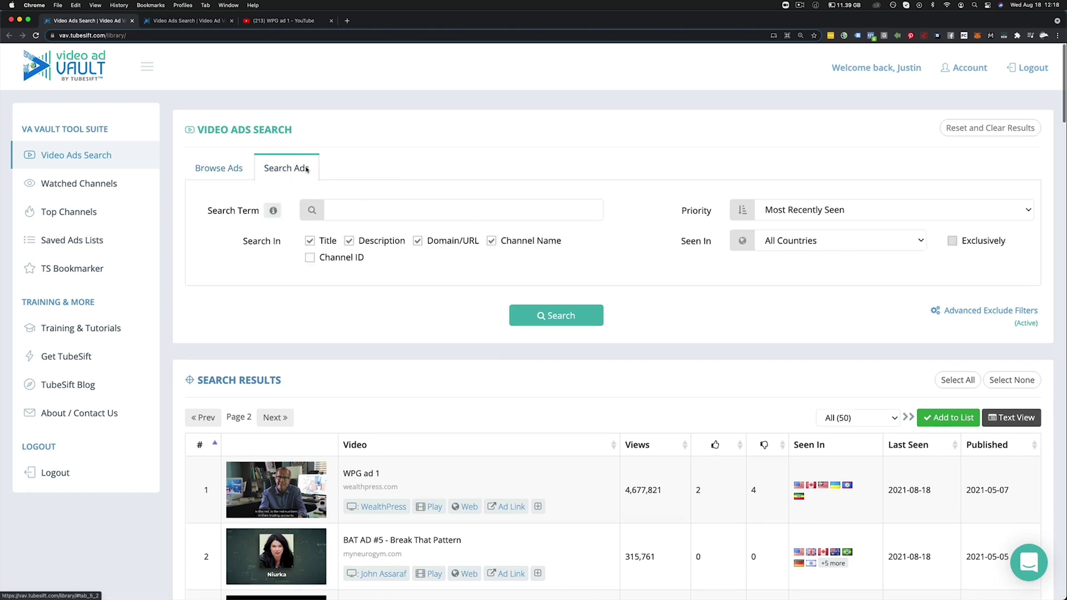
{"action": "left_click", "coordinate": [366, 214]}
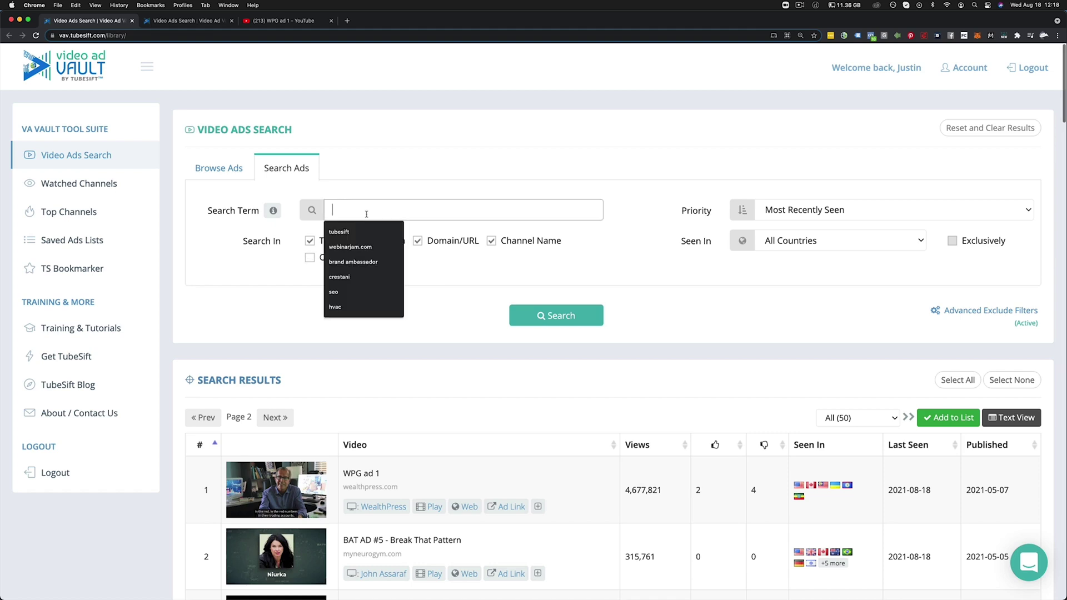
{"action": "left_click", "coordinate": [350, 246]}
{"action": "left_click_drag", "start_coordinate": [417, 211], "coordinate": [380, 211]}
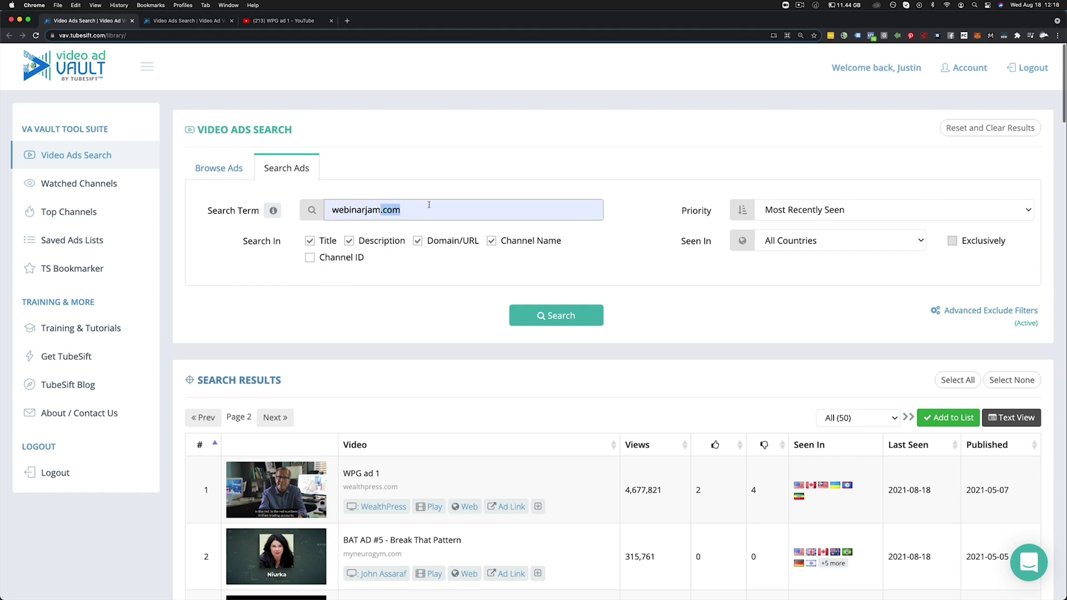
{"action": "key", "text": "BackSpace"}
{"action": "left_click", "coordinate": [559, 315]}
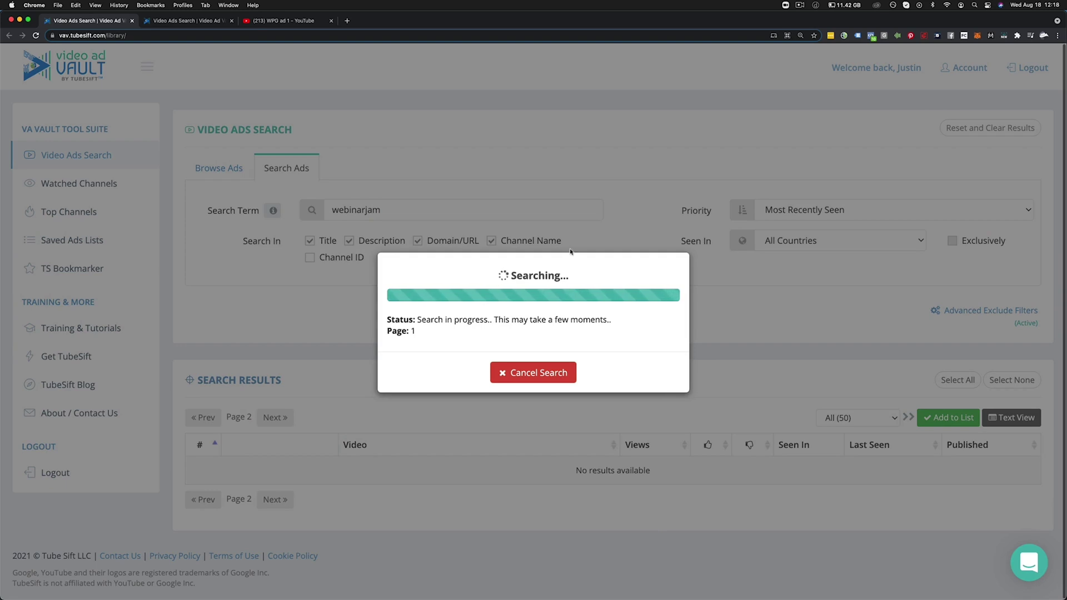
{"action": "scroll", "coordinate": [455, 323], "scroll_direction": "down", "scroll_amount": 5}
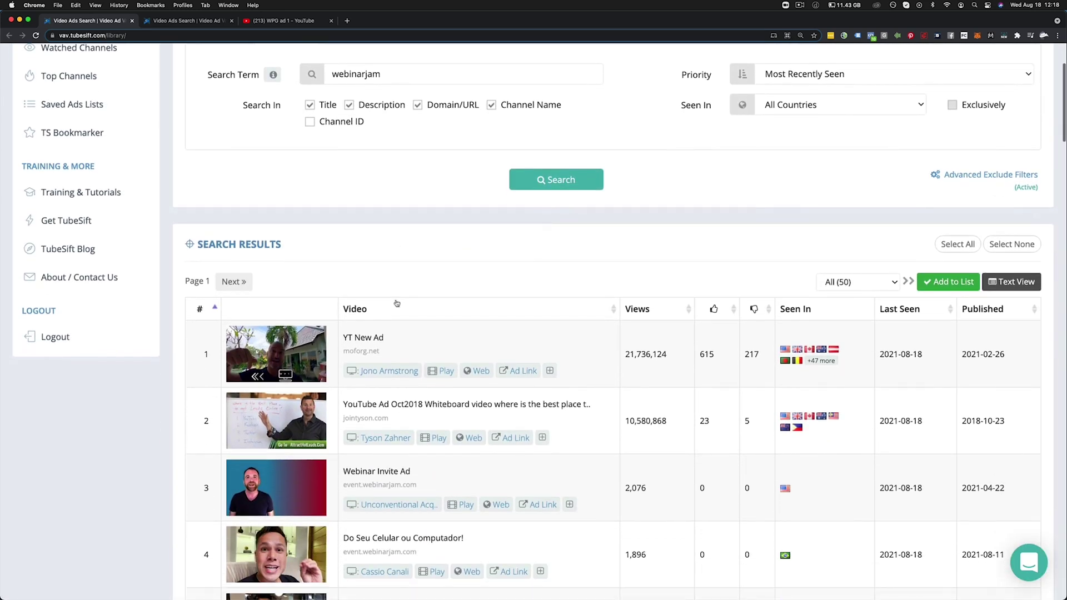
{"action": "scroll", "coordinate": [396, 302], "scroll_direction": "down", "scroll_amount": 5}
{"action": "scroll", "coordinate": [396, 302], "scroll_direction": "down", "scroll_amount": 1}
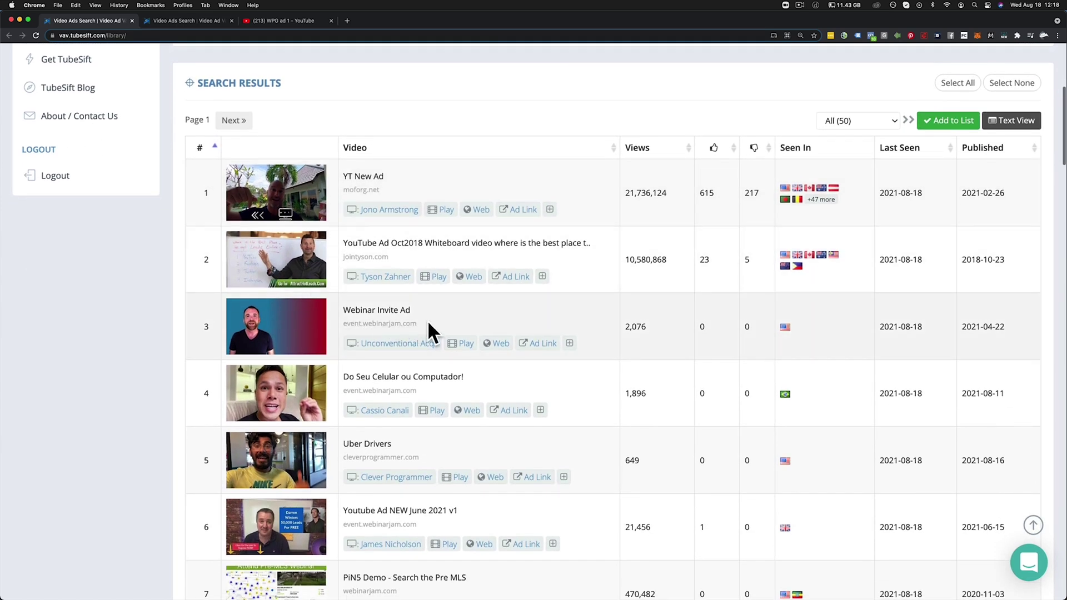
{"action": "scroll", "coordinate": [403, 324], "scroll_direction": "down", "scroll_amount": 5}
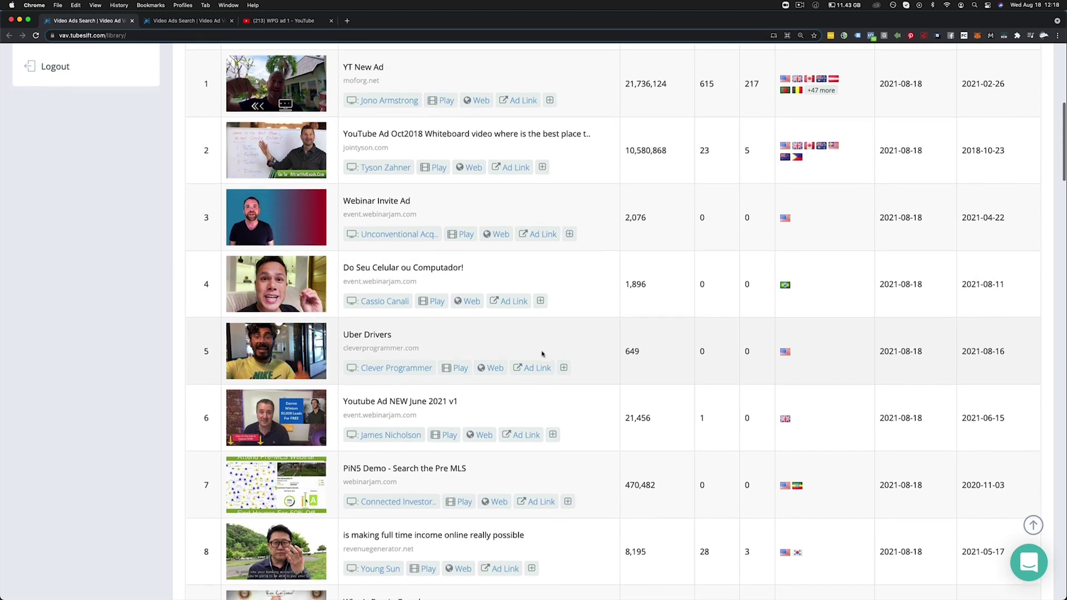
{"action": "scroll", "coordinate": [547, 367], "scroll_direction": "down", "scroll_amount": 1}
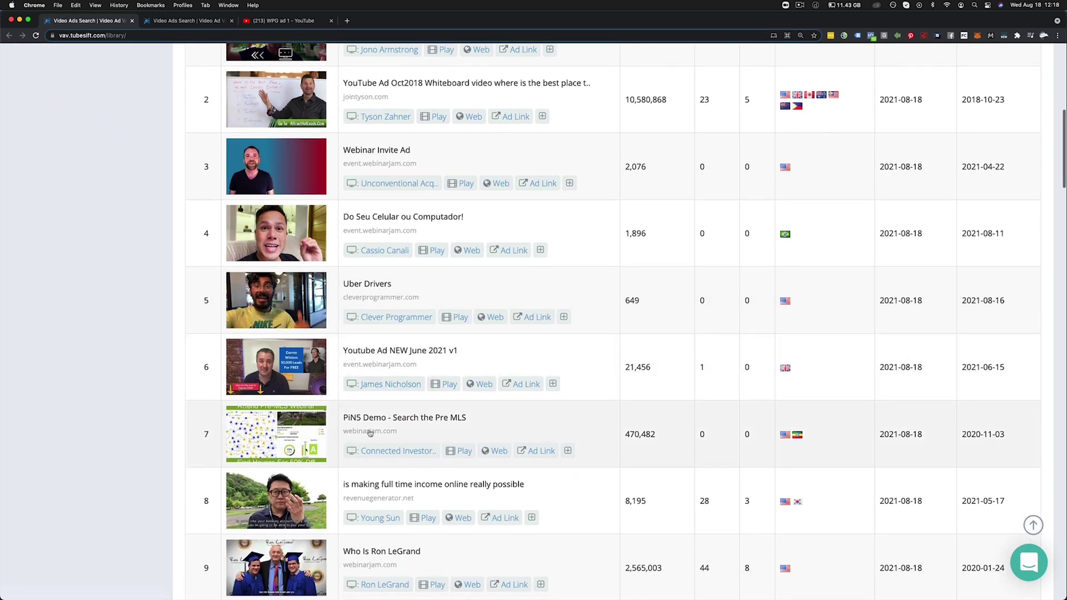
{"action": "scroll", "coordinate": [466, 419], "scroll_direction": "up", "scroll_amount": 5}
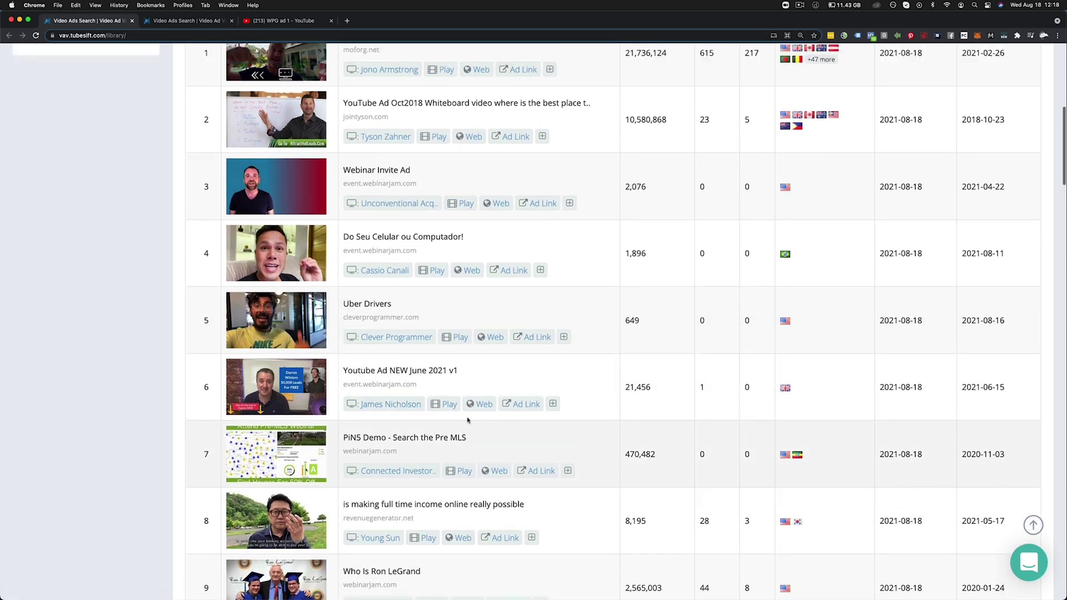
{"action": "scroll", "coordinate": [468, 421], "scroll_direction": "up", "scroll_amount": 4}
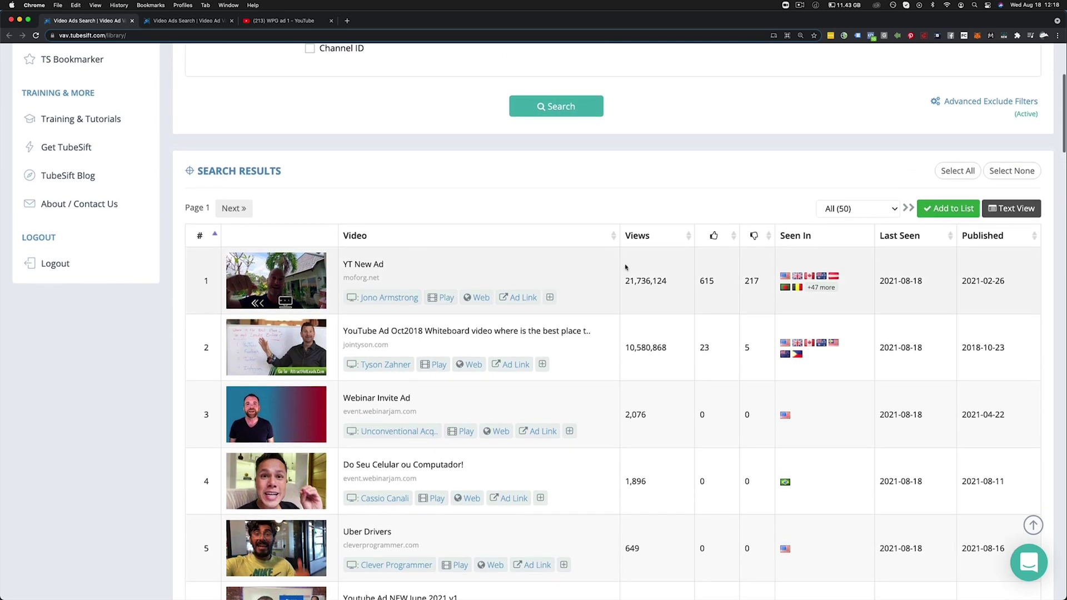
Step: Open the YT New Ad's details, add its channel to Watched Channels, and close them
{"action": "left_click", "coordinate": [551, 298]}
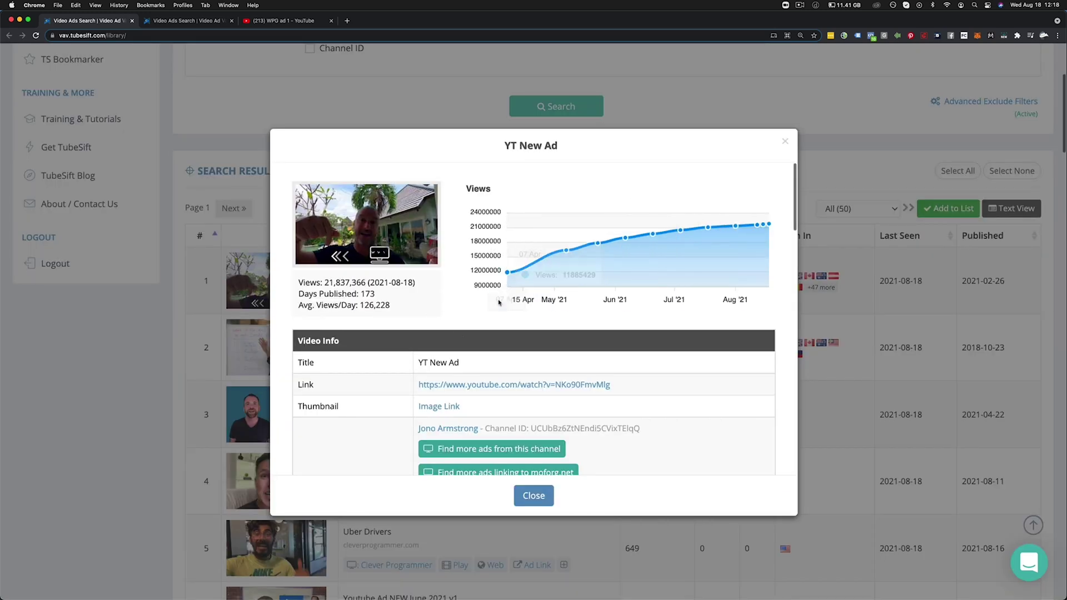
{"action": "scroll", "coordinate": [522, 366], "scroll_direction": "down", "scroll_amount": 3}
{"action": "scroll", "coordinate": [525, 382], "scroll_direction": "down", "scroll_amount": 7}
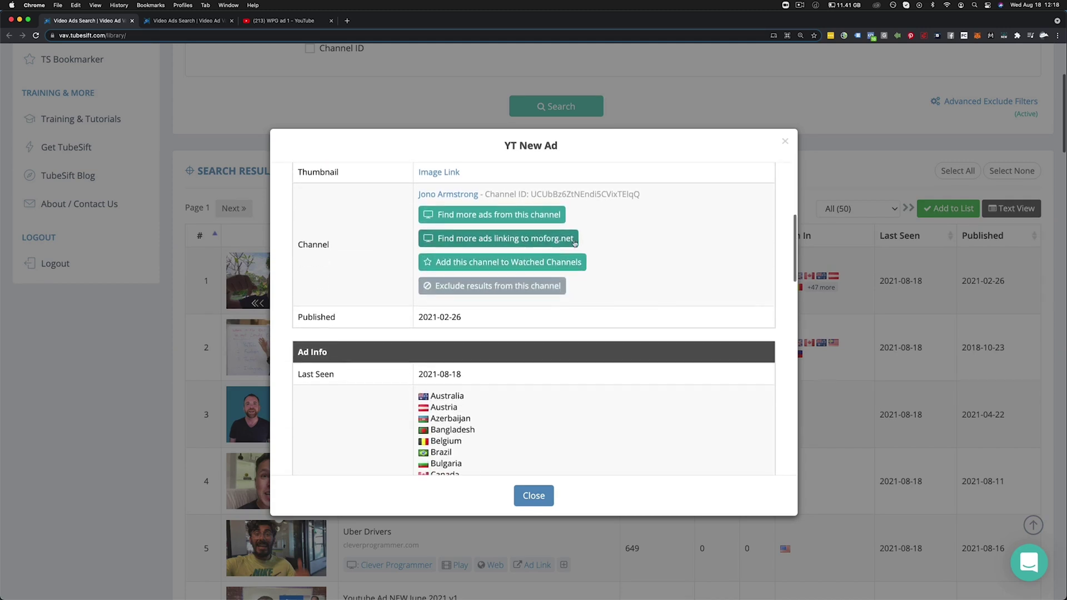
{"action": "scroll", "coordinate": [578, 411], "scroll_direction": "down", "scroll_amount": 20}
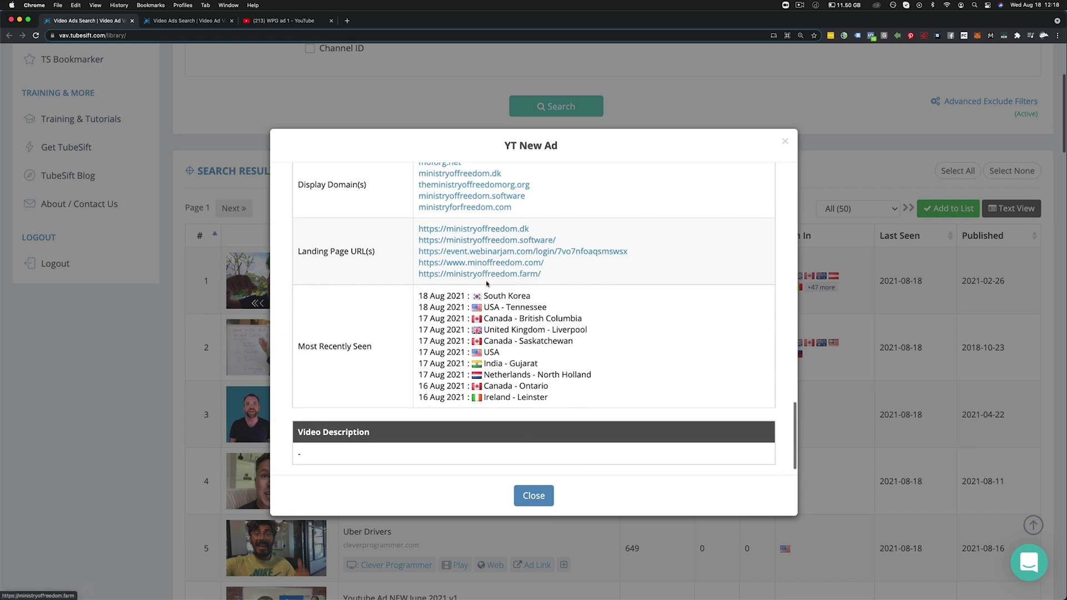
{"action": "left_click", "coordinate": [531, 499]}
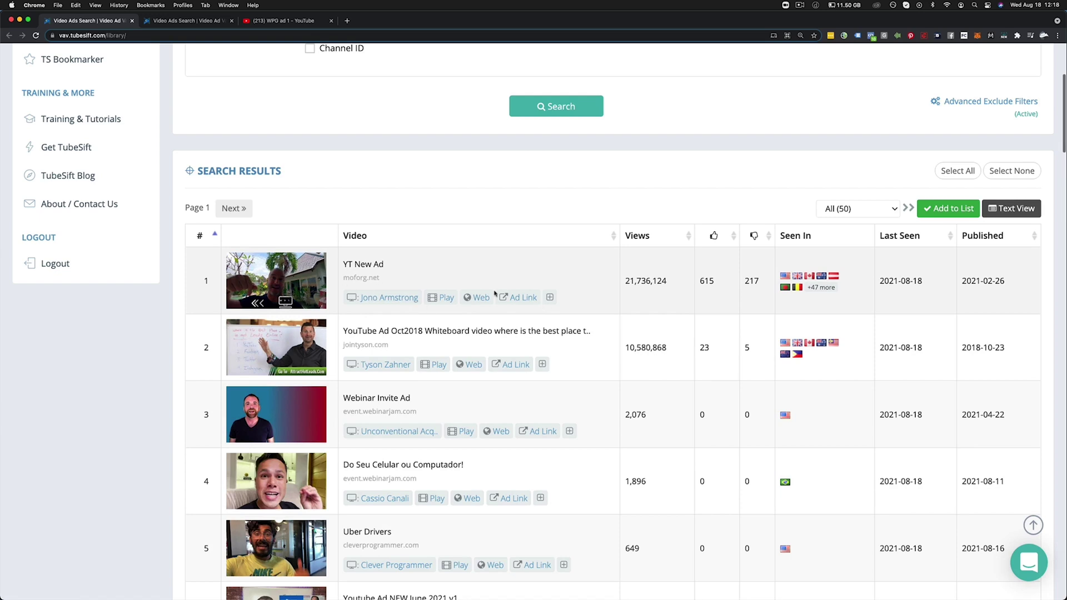
{"action": "left_click", "coordinate": [550, 297]}
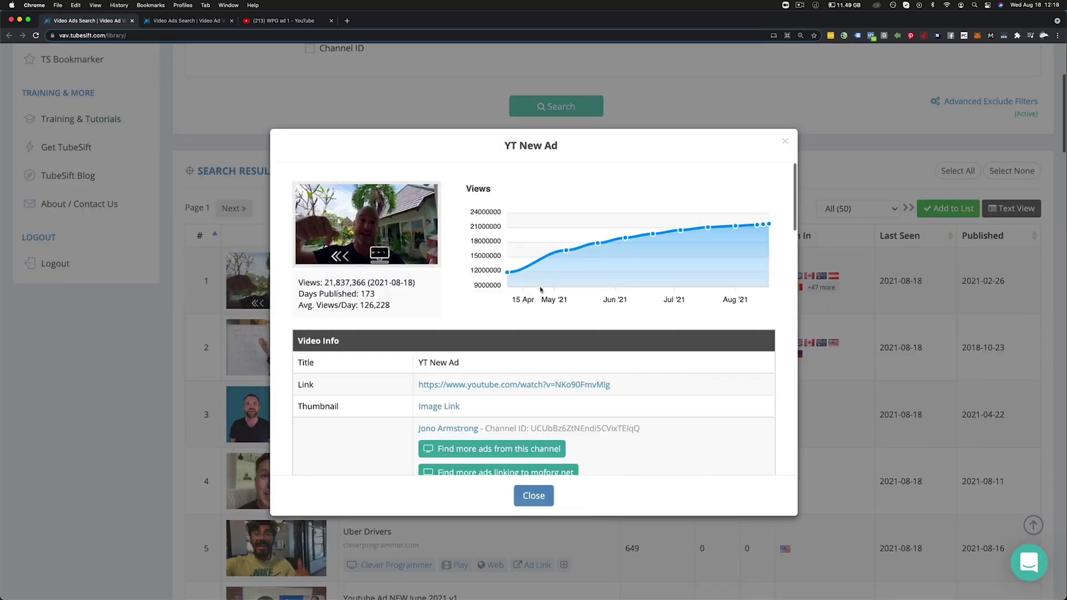
{"action": "scroll", "coordinate": [519, 382], "scroll_direction": "down", "scroll_amount": 3}
{"action": "left_click", "coordinate": [516, 382]}
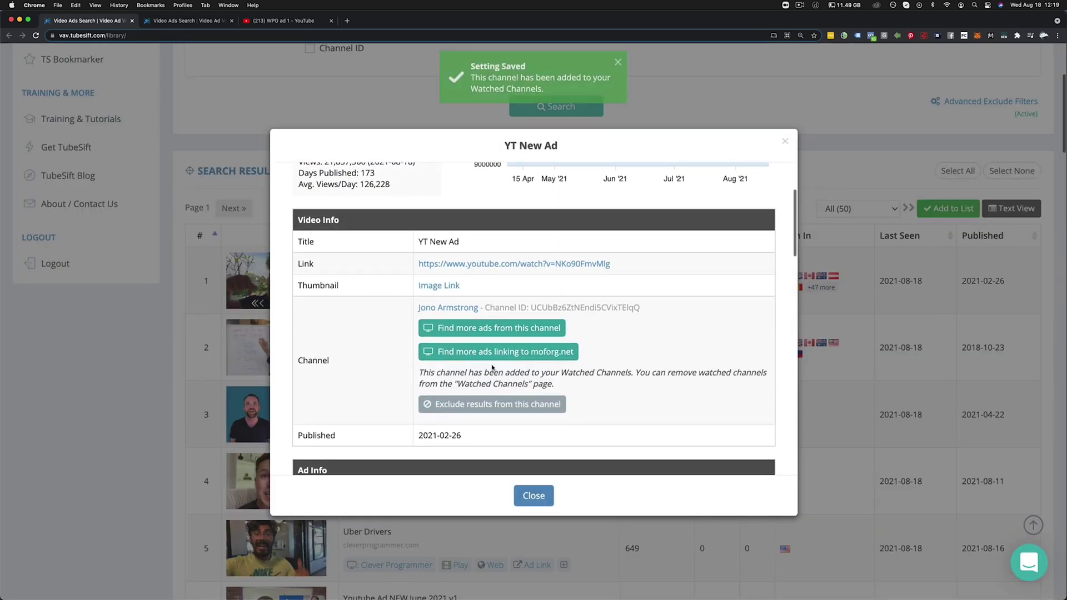
{"action": "left_click", "coordinate": [533, 496]}
Step: Filter the Watched Channels page to show only the ClickFunnels channel's ads
{"action": "scroll", "coordinate": [305, 355], "scroll_direction": "up", "scroll_amount": 4}
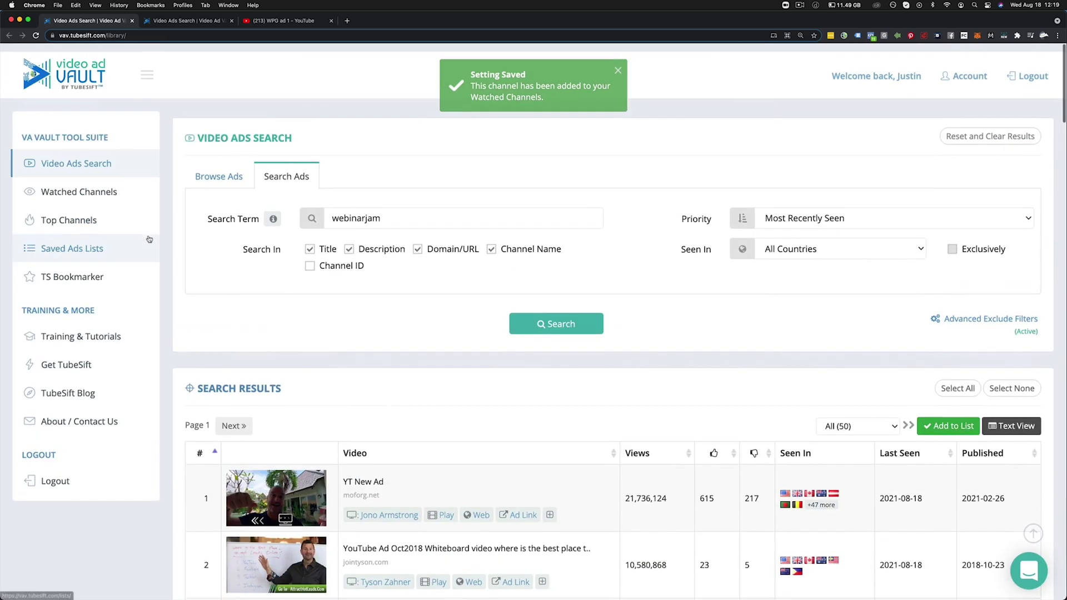
{"action": "left_click", "coordinate": [77, 183]}
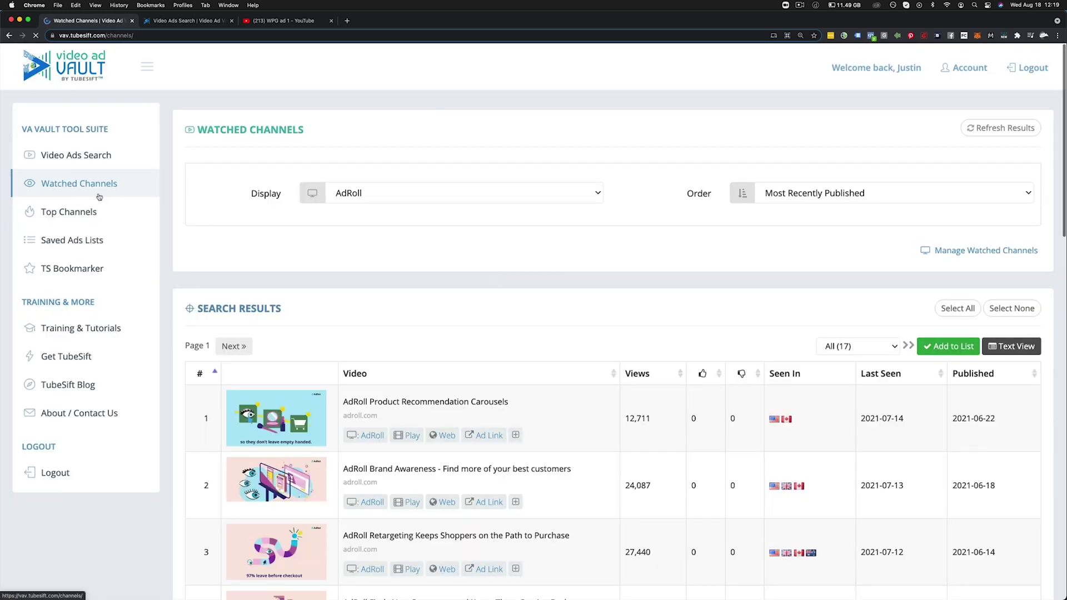
{"action": "left_click", "coordinate": [365, 196]}
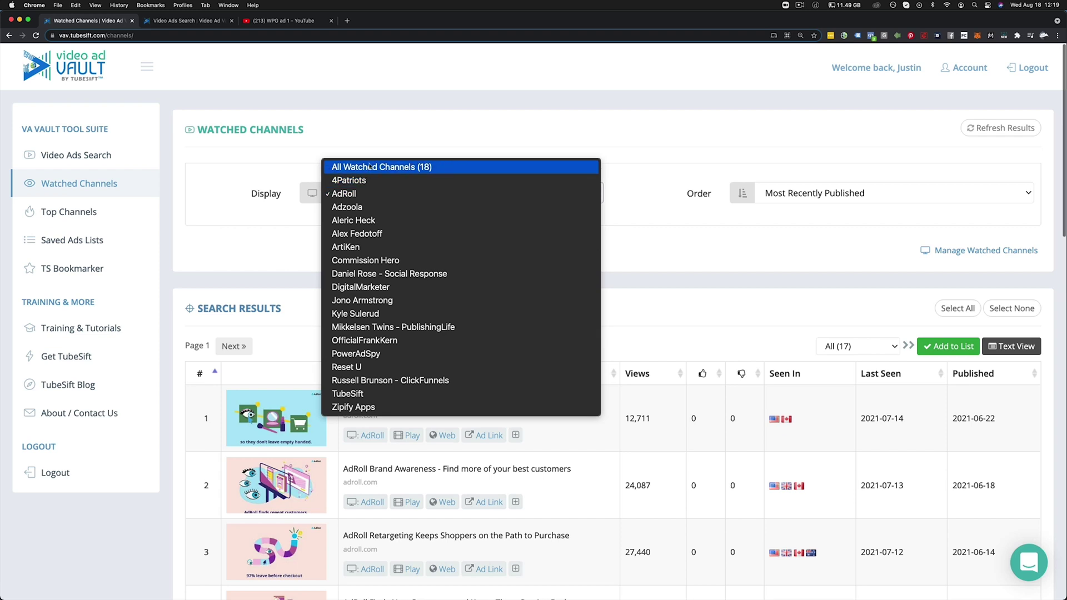
{"action": "left_click", "coordinate": [369, 167]}
{"action": "left_click", "coordinate": [379, 195]}
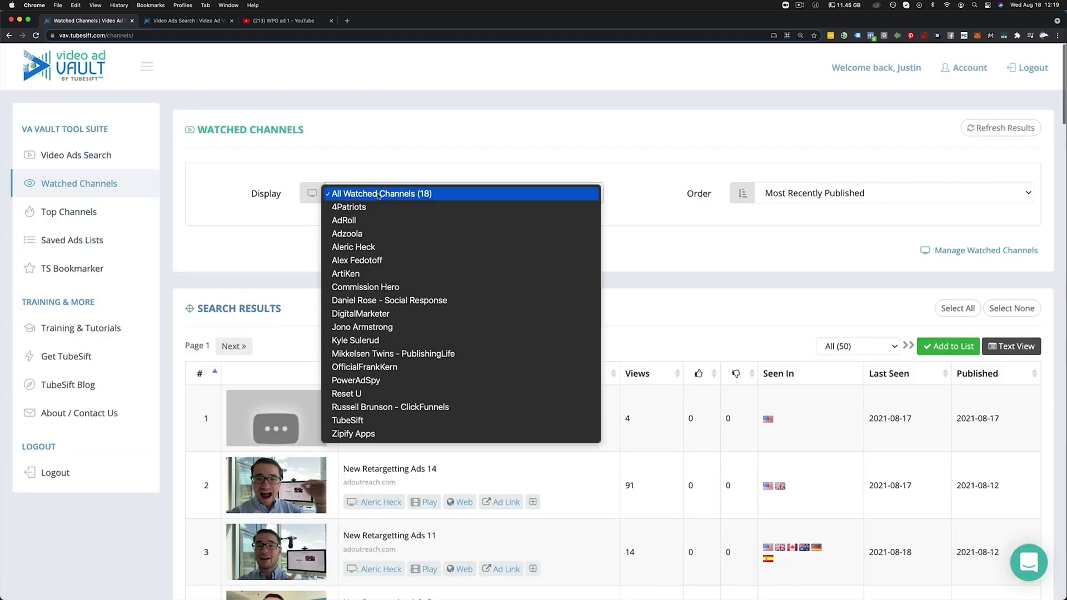
{"action": "left_click", "coordinate": [389, 407]}
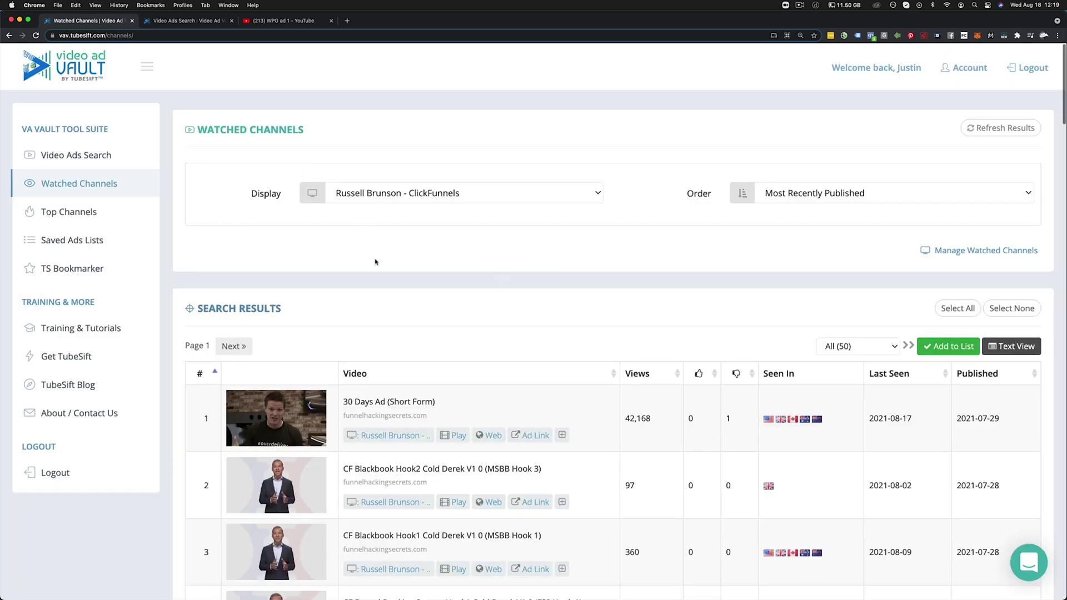
{"action": "left_click", "coordinate": [987, 254]}
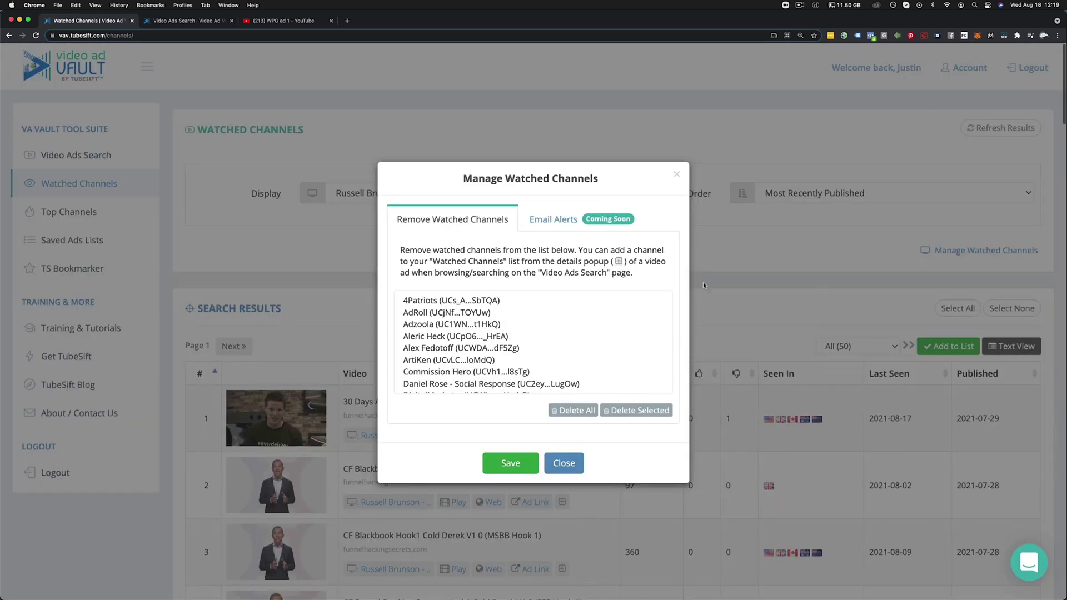
{"action": "left_click", "coordinate": [554, 221]}
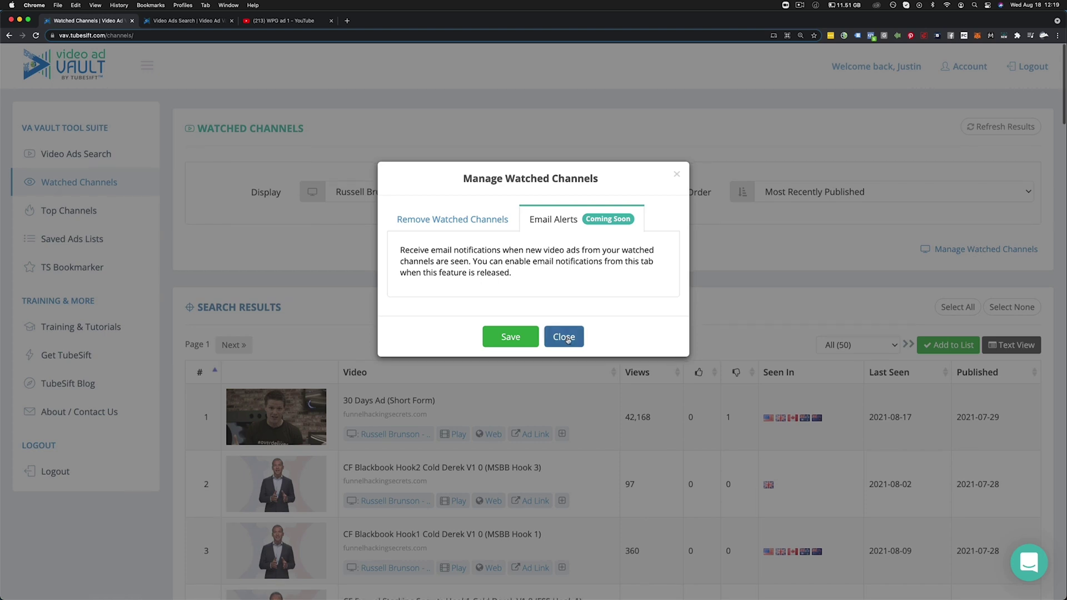
{"action": "left_click", "coordinate": [565, 338]}
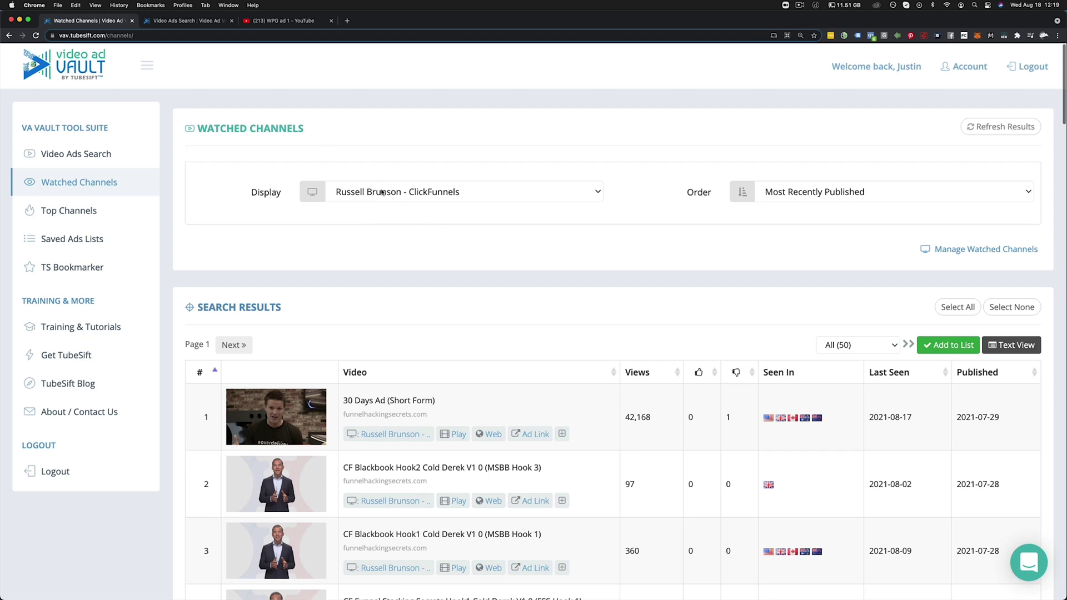
{"action": "scroll", "coordinate": [661, 352], "scroll_direction": "down", "scroll_amount": 19}
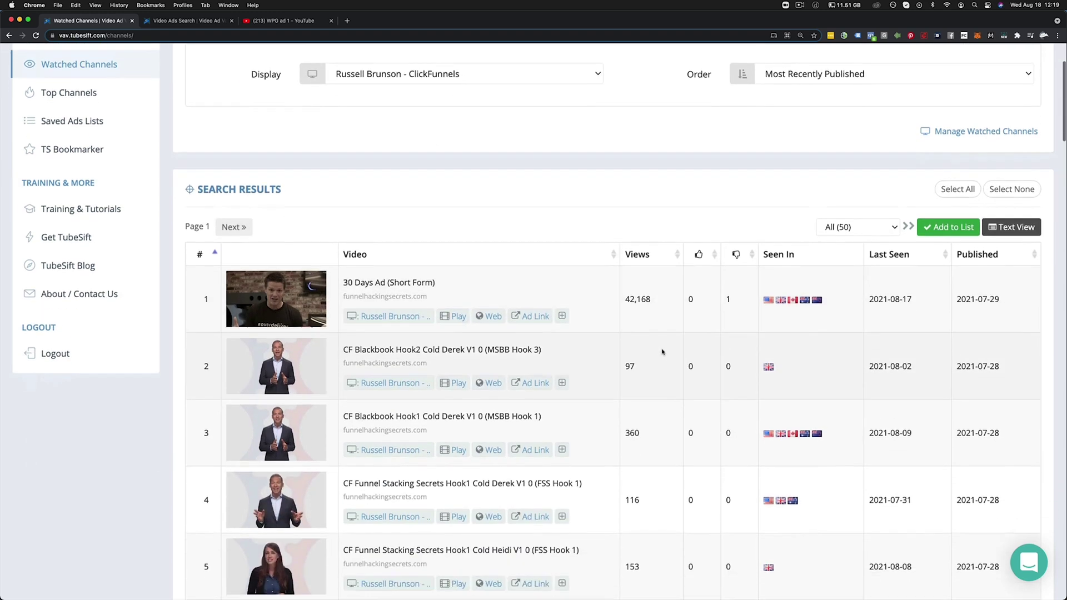
{"action": "scroll", "coordinate": [661, 351], "scroll_direction": "up", "scroll_amount": 20}
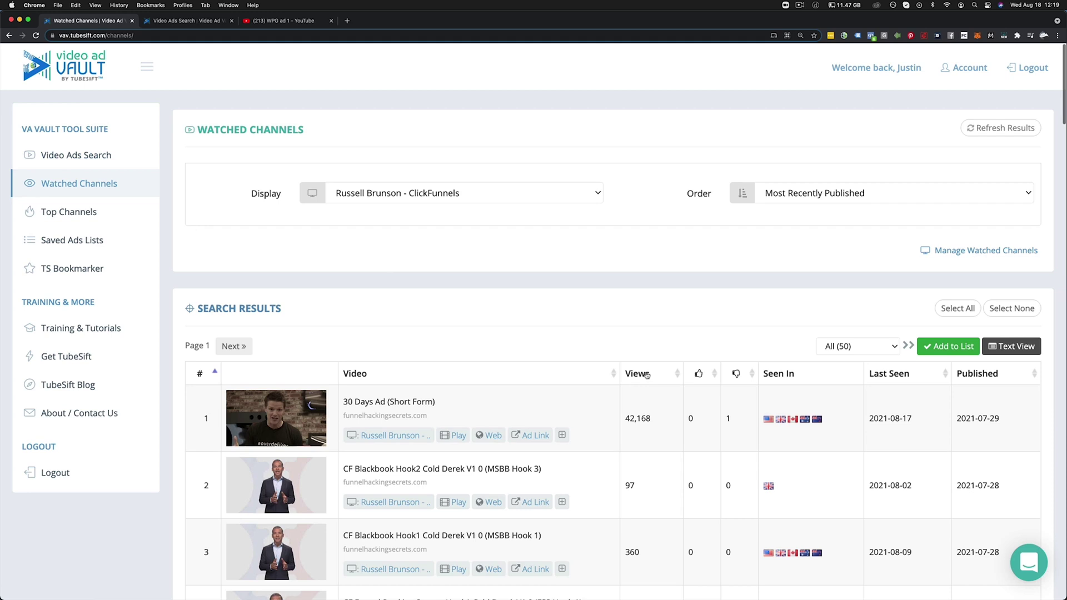
Step: Sort ads by Last Seen, newest first, and select the 3 Core Funnels Ad
{"action": "left_click", "coordinate": [886, 374]}
{"action": "left_click", "coordinate": [885, 374]}
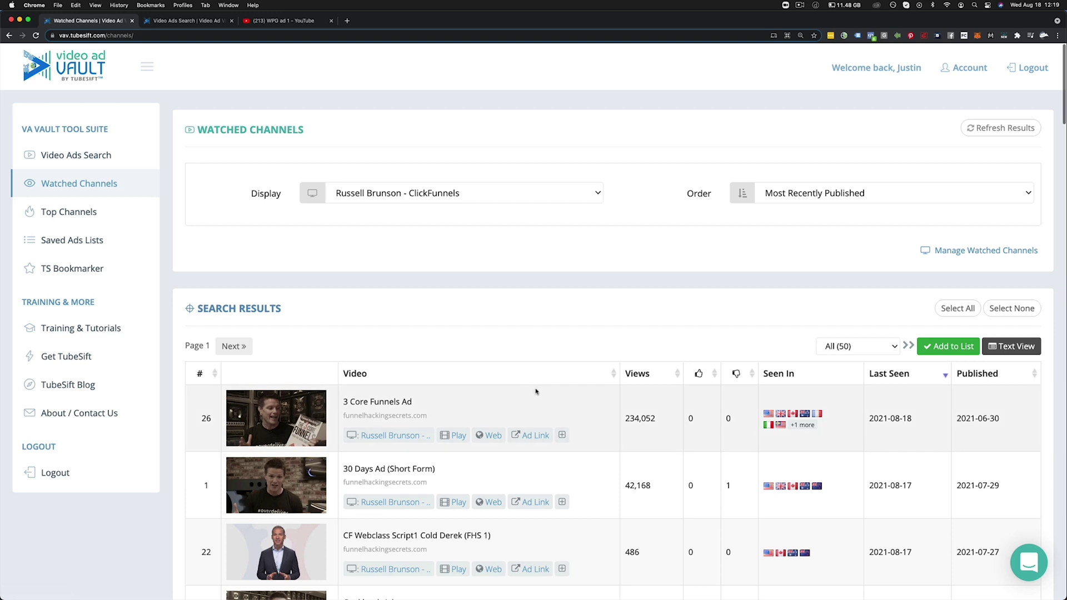
{"action": "left_click", "coordinate": [526, 410]}
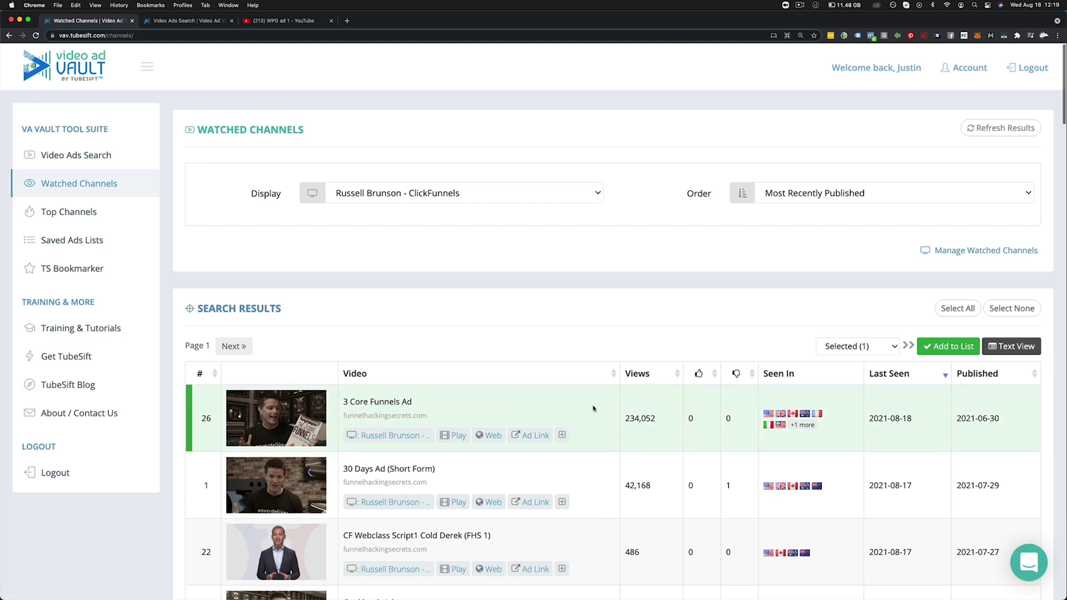
Step: Add 3 Core Funnels Ad to a newly named list and check the Saved Ads Lists
{"action": "left_click", "coordinate": [949, 348]}
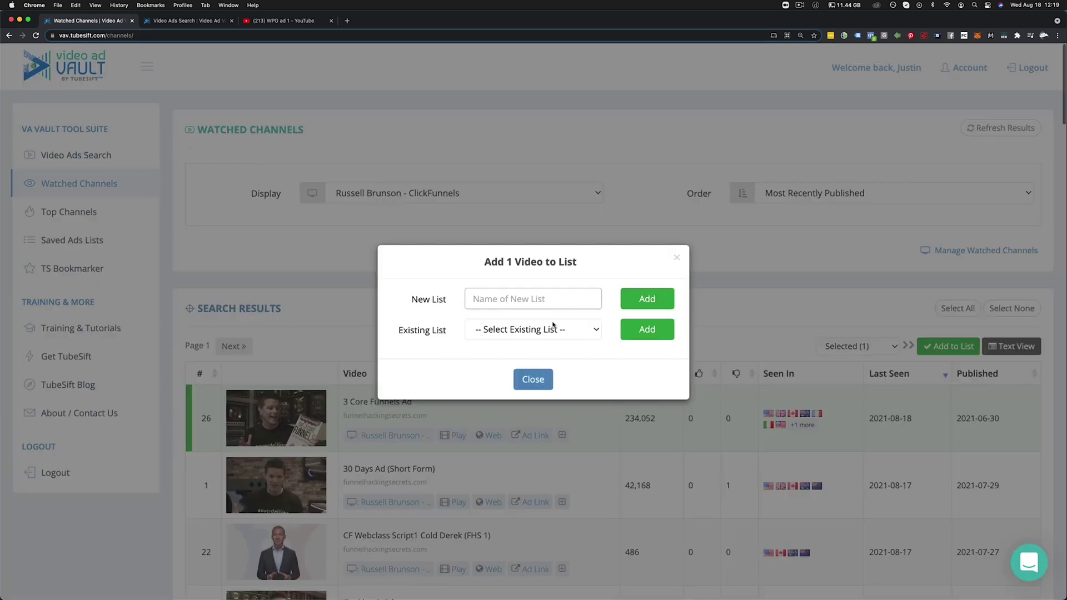
{"action": "type", "text": "Ro"}
{"action": "type", "text": "ssell"}
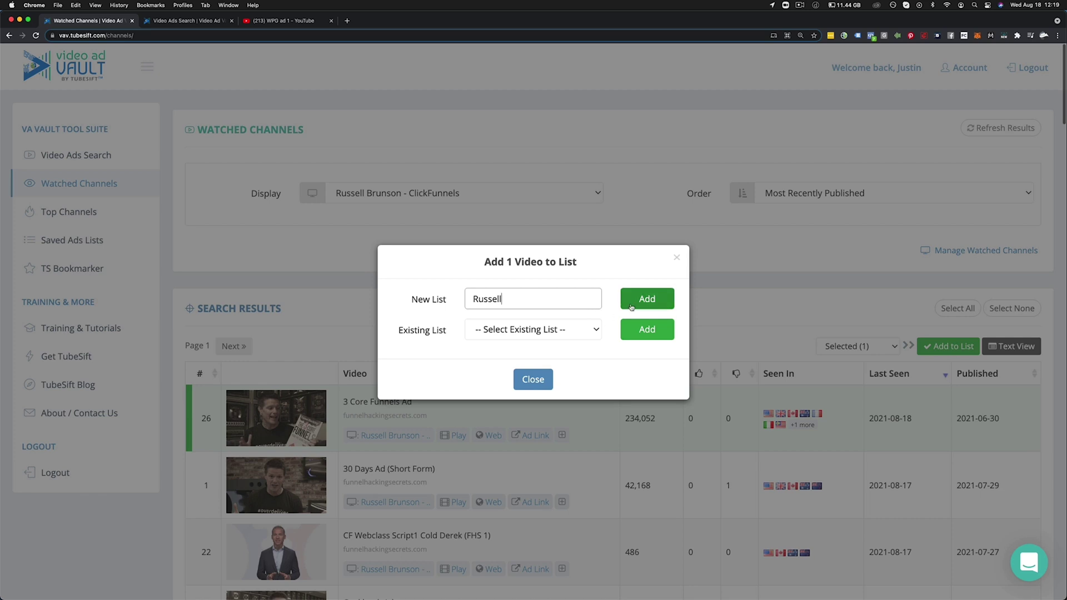
{"action": "left_click", "coordinate": [647, 298]}
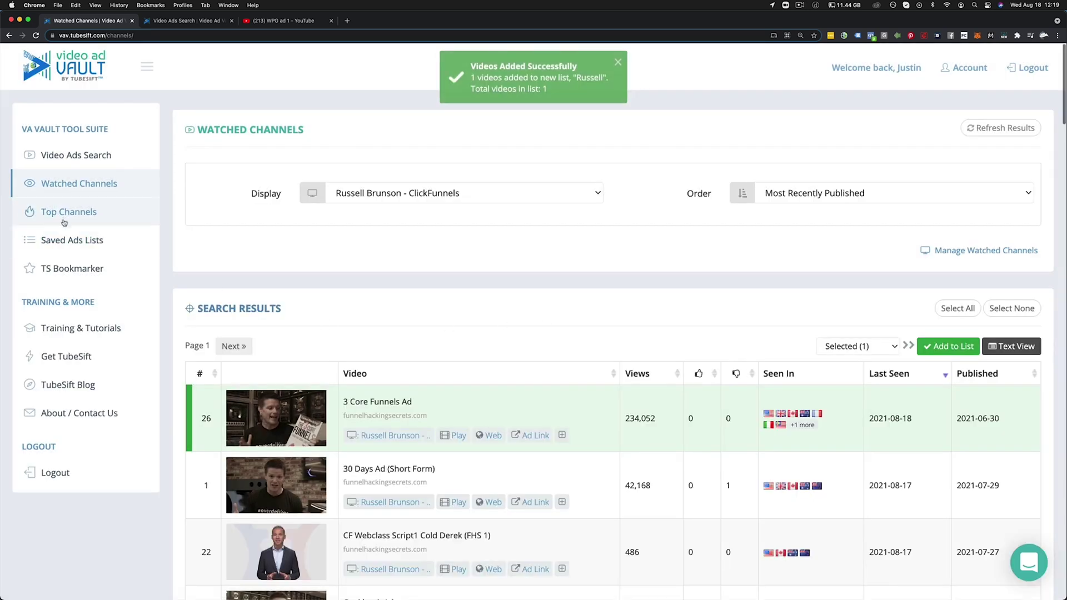
{"action": "left_click", "coordinate": [65, 239]}
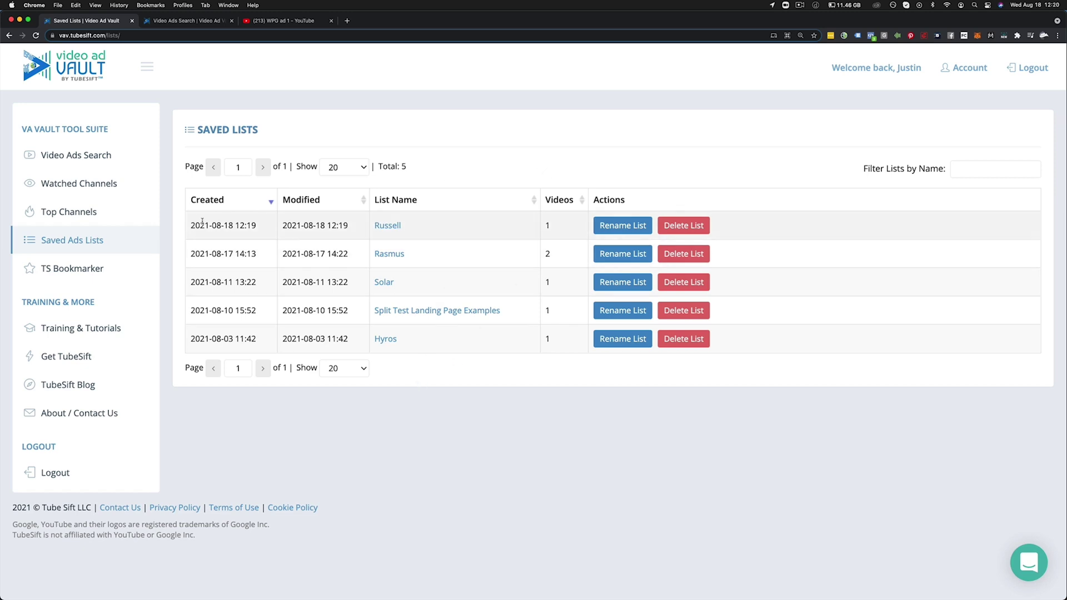
{"action": "left_click", "coordinate": [90, 220]}
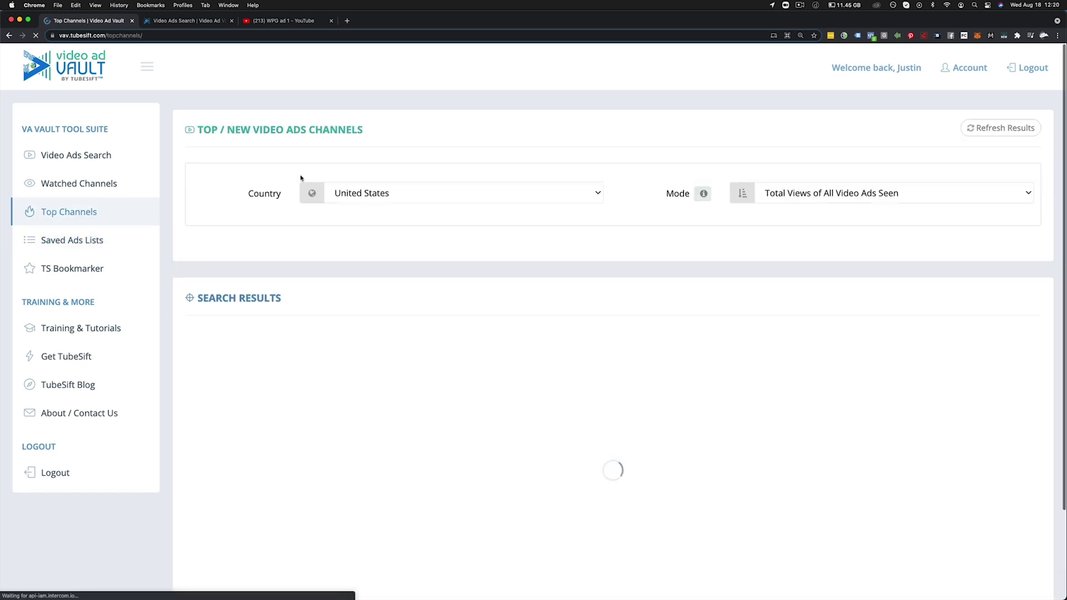
{"action": "left_click", "coordinate": [403, 194]}
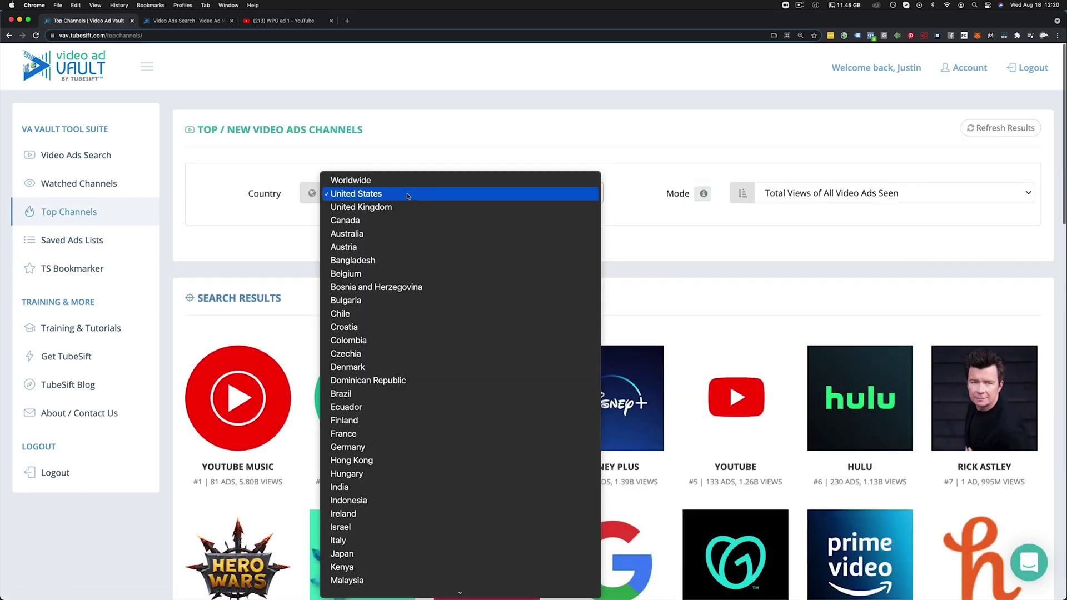
{"action": "left_click", "coordinate": [613, 188]}
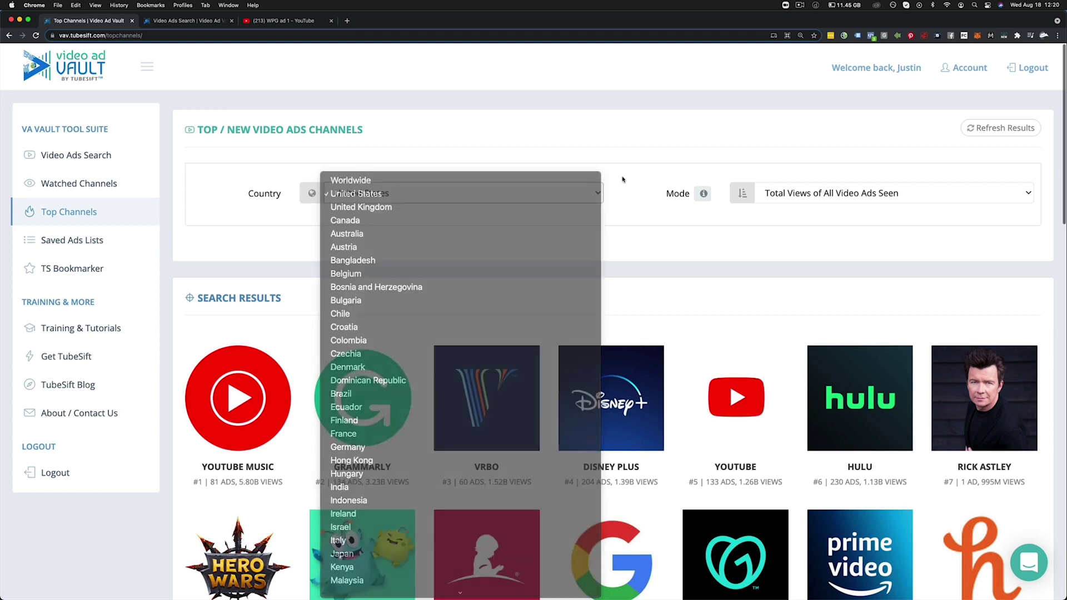
{"action": "left_click", "coordinate": [779, 198]}
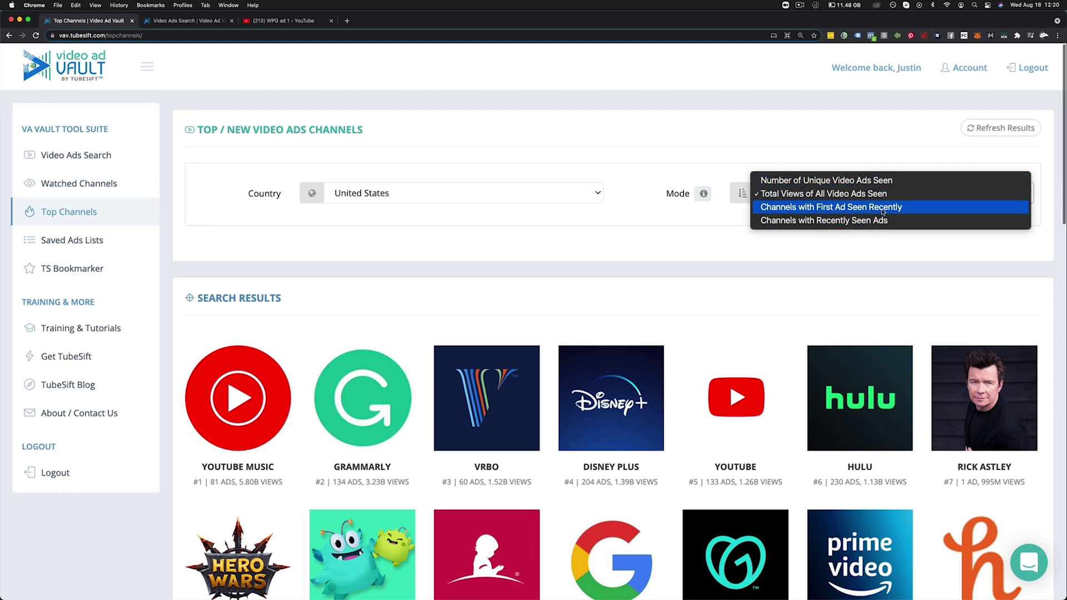
{"action": "left_click", "coordinate": [822, 258]}
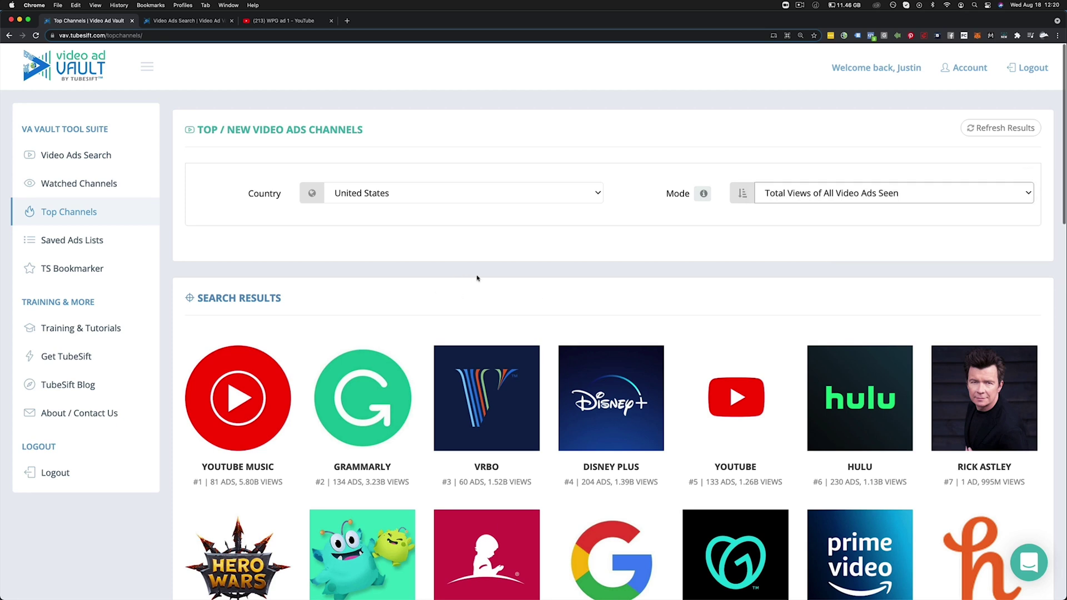
{"action": "left_click", "coordinate": [396, 199]}
{"action": "scroll", "coordinate": [417, 250], "scroll_direction": "down", "scroll_amount": 5}
{"action": "scroll", "coordinate": [325, 257], "scroll_direction": "up", "scroll_amount": 5}
{"action": "left_click", "coordinate": [262, 252]}
{"action": "scroll", "coordinate": [333, 270], "scroll_direction": "down", "scroll_amount": 5}
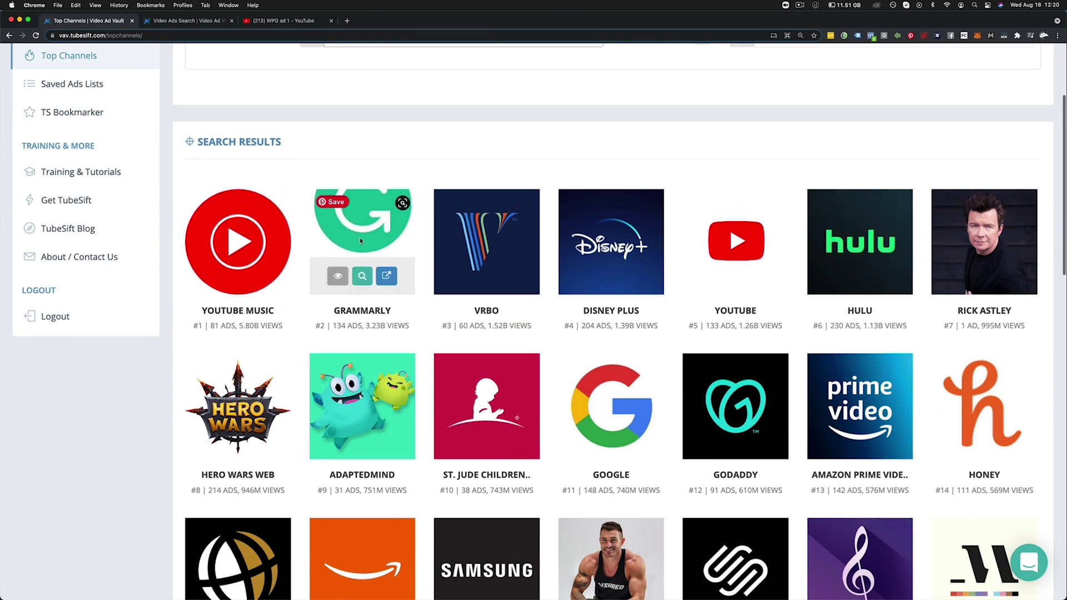
{"action": "left_click", "coordinate": [367, 280]}
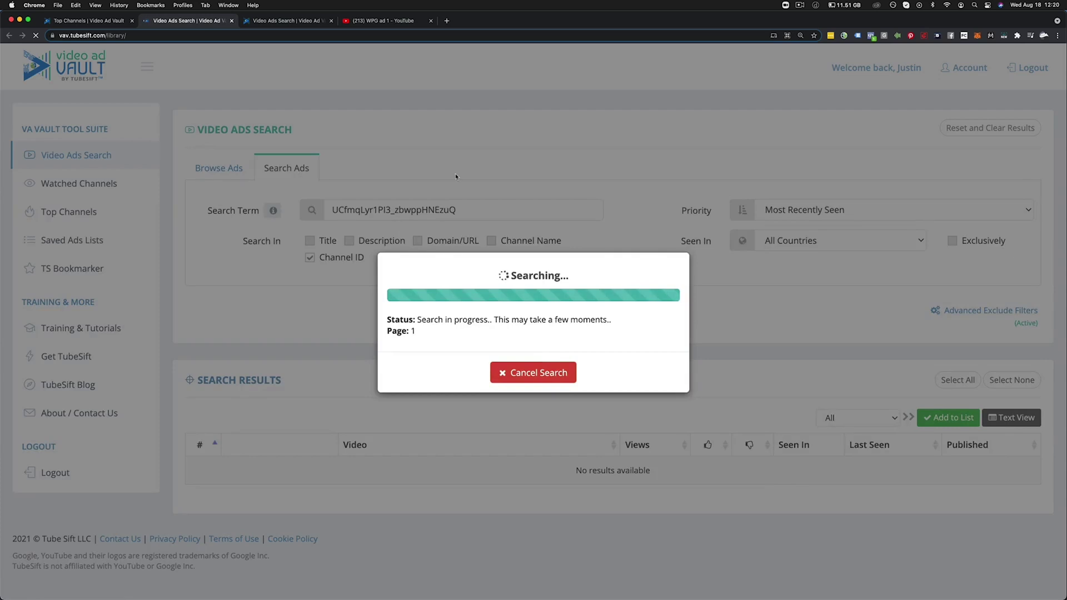
Step: Browse Grammarly's ads and switch search matching from Channel ID to Title, Description, Domain, Channel Name
{"action": "scroll", "coordinate": [520, 150], "scroll_direction": "down", "scroll_amount": 10}
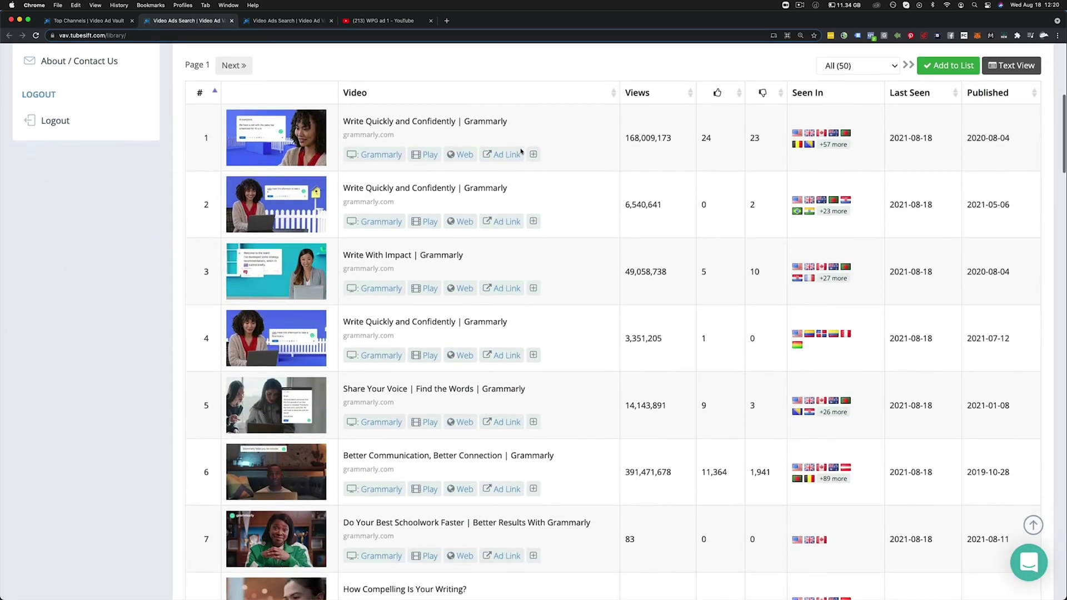
{"action": "scroll", "coordinate": [502, 129], "scroll_direction": "down", "scroll_amount": 15}
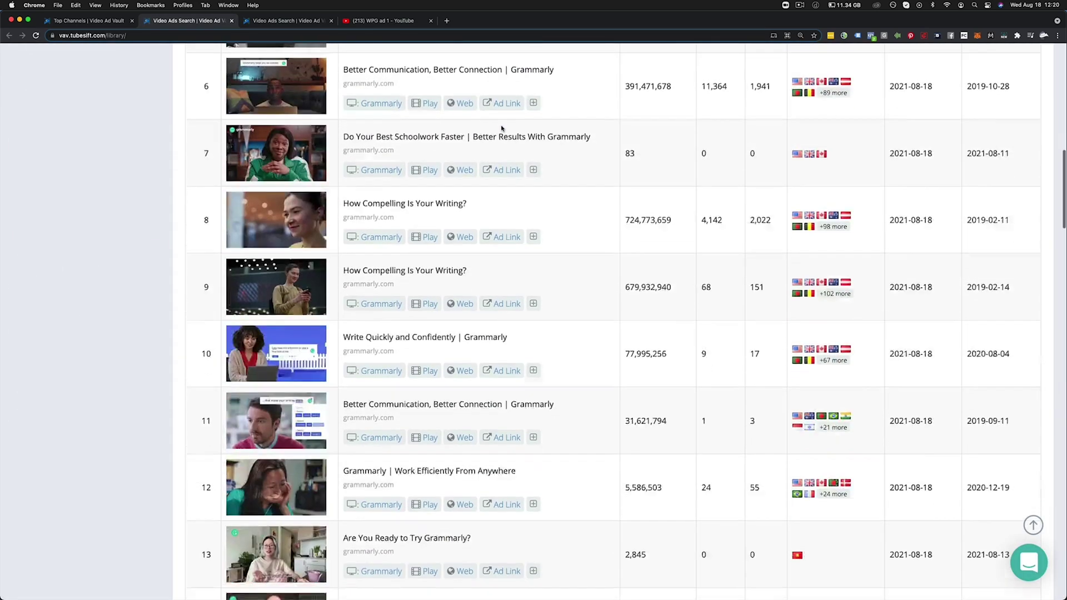
{"action": "scroll", "coordinate": [502, 128], "scroll_direction": "down", "scroll_amount": 5}
{"action": "scroll", "coordinate": [500, 127], "scroll_direction": "up", "scroll_amount": 20}
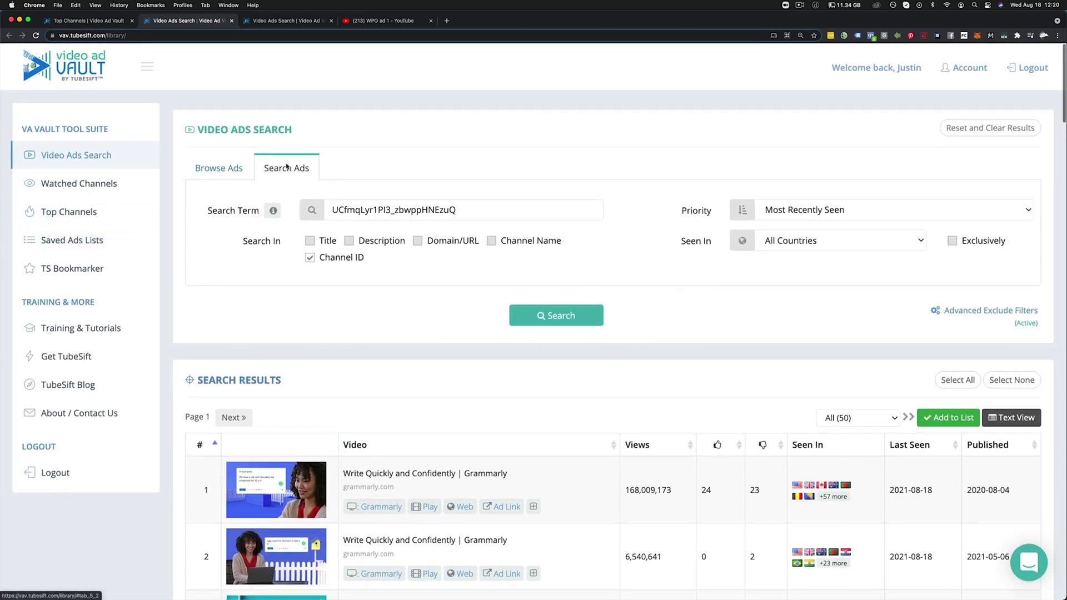
{"action": "left_click", "coordinate": [311, 259]}
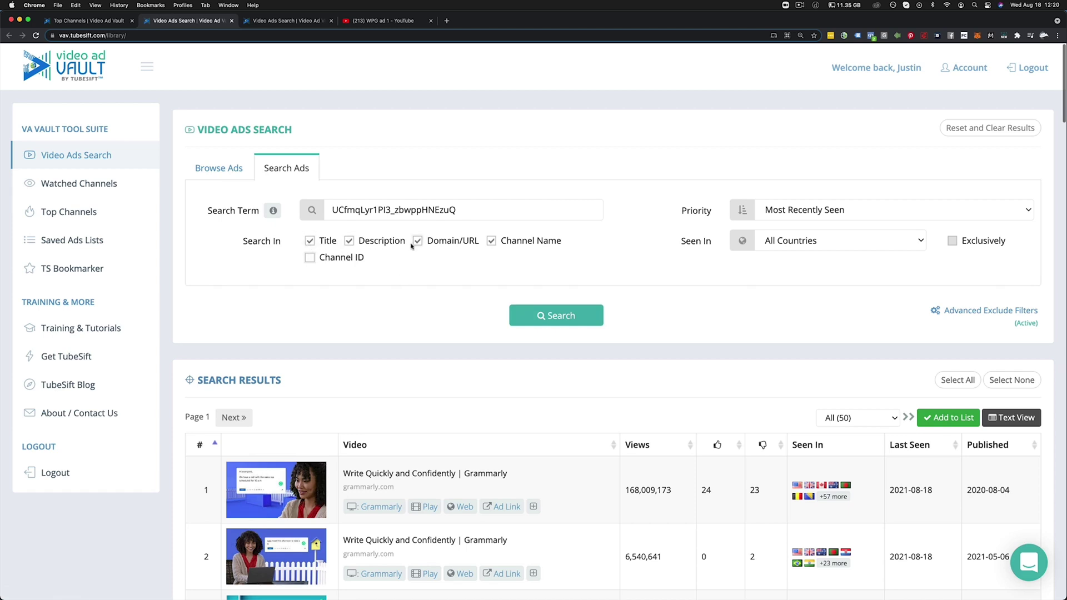
{"action": "mouse_move", "coordinate": [273, 212]}
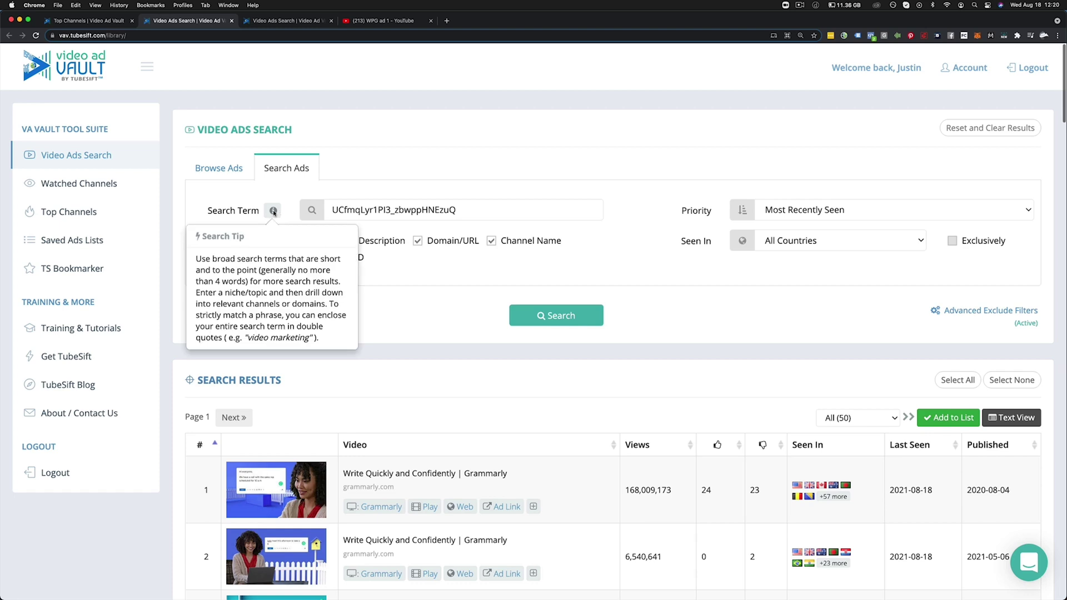
{"action": "triple_click", "coordinate": [469, 209]}
Step: Search for the keyword adspy and scroll through the 50 matching ads
{"action": "key", "text": "BackSpace"}
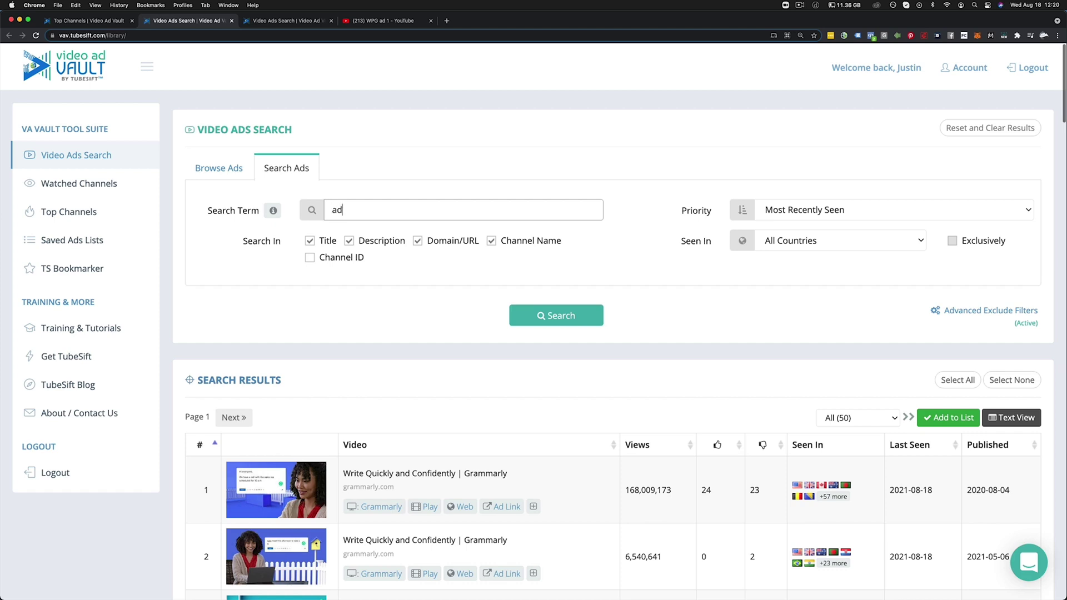
{"action": "type", "text": "adspy"}
{"action": "key", "text": "Return"}
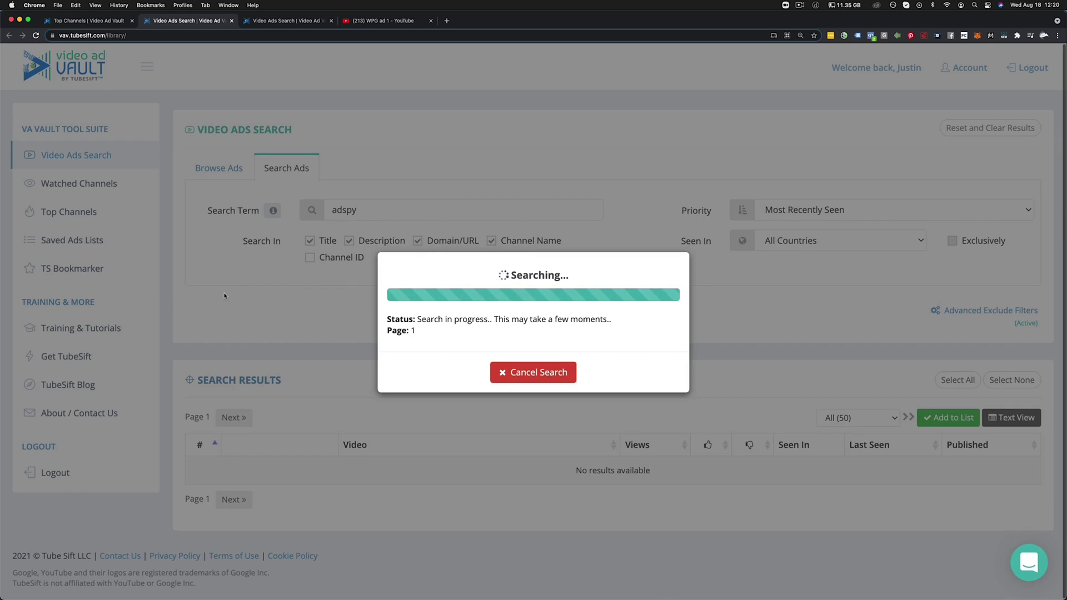
{"action": "scroll", "coordinate": [244, 285], "scroll_direction": "down", "scroll_amount": 10}
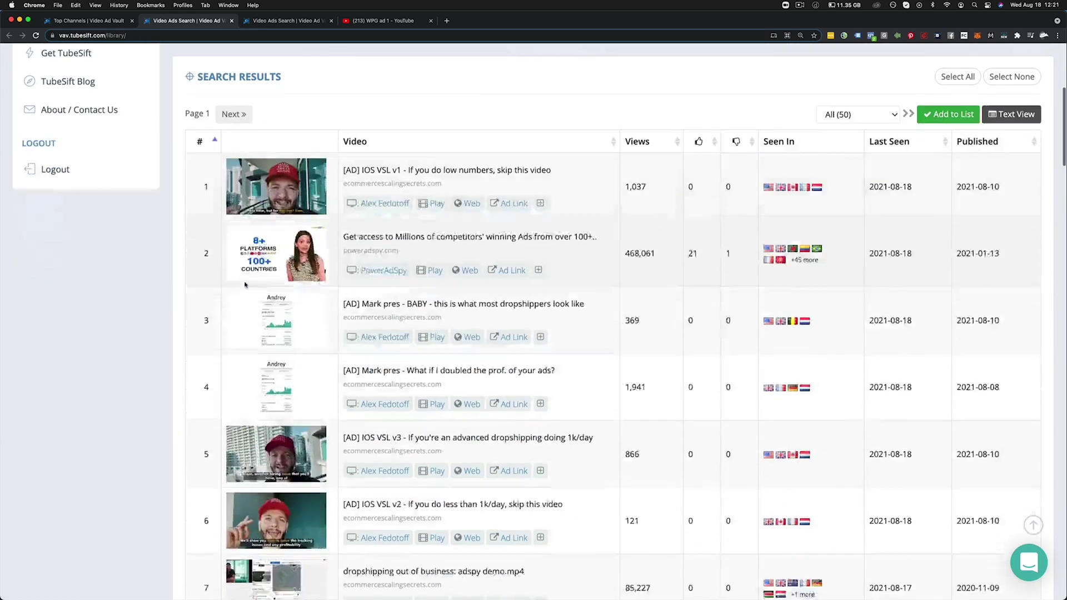
{"action": "scroll", "coordinate": [245, 285], "scroll_direction": "down", "scroll_amount": 18}
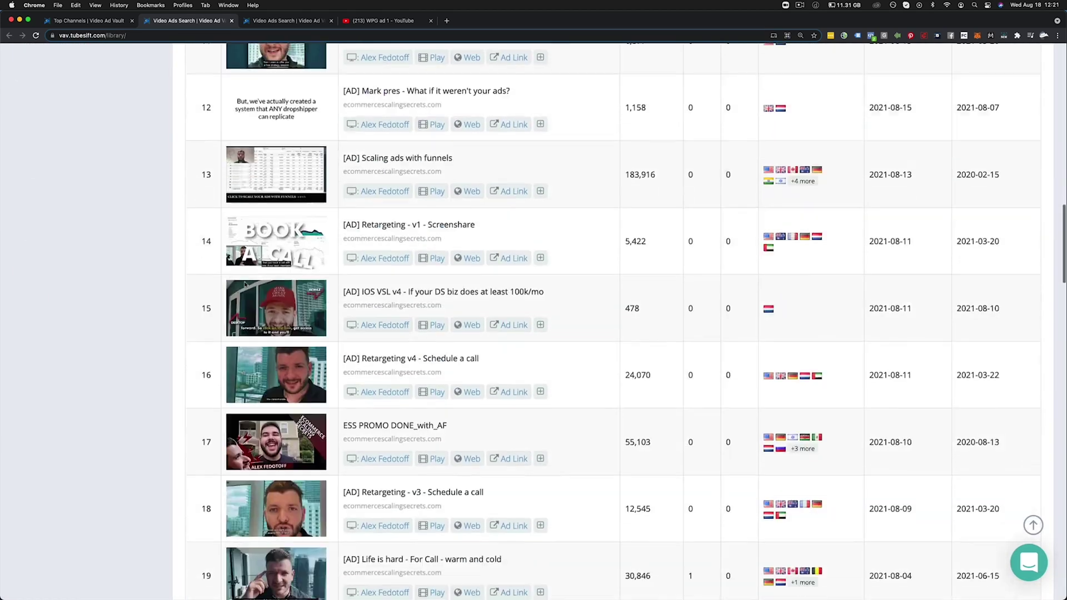
{"action": "scroll", "coordinate": [245, 285], "scroll_direction": "down", "scroll_amount": 8}
{"action": "scroll", "coordinate": [244, 285], "scroll_direction": "up", "scroll_amount": 5}
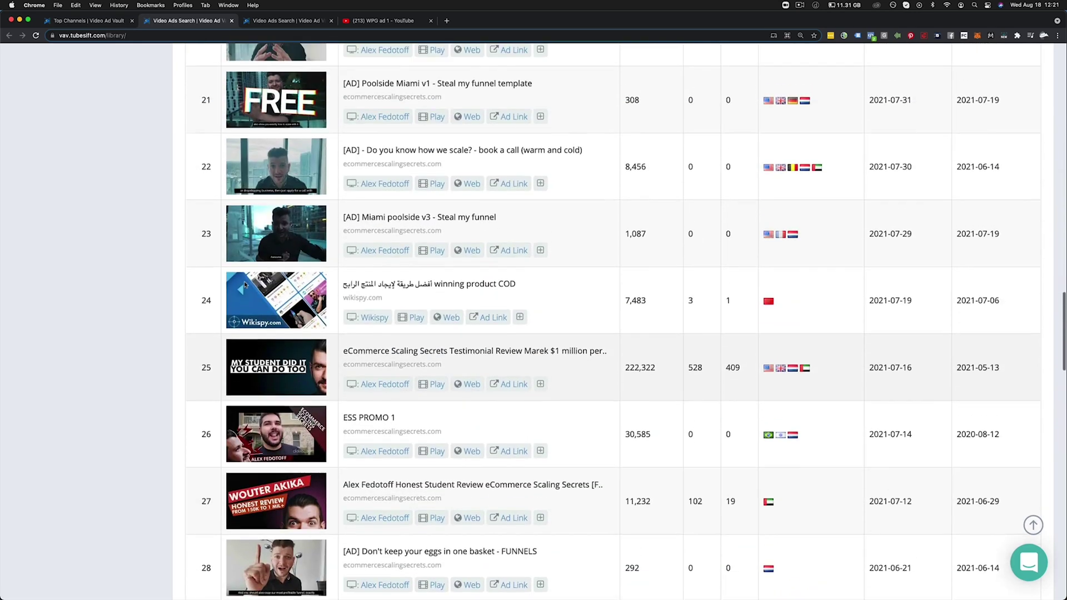
{"action": "scroll", "coordinate": [245, 285], "scroll_direction": "up", "scroll_amount": 20}
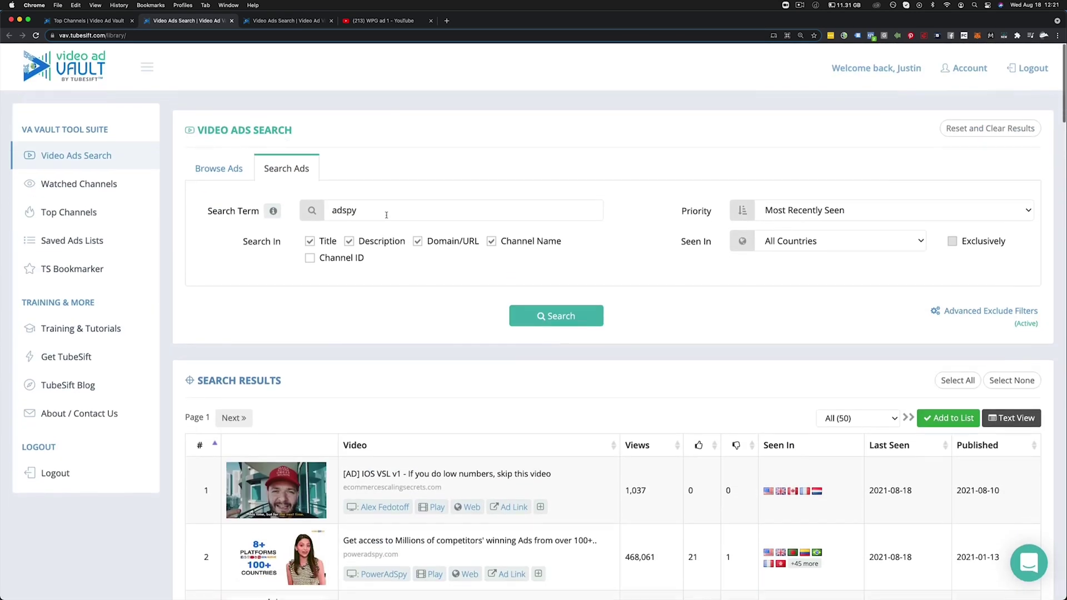
Step: Replace the search term with hyros and browse its 20 matching ads
{"action": "triple_click", "coordinate": [386, 215]}
{"action": "type", "text": "hyr"}
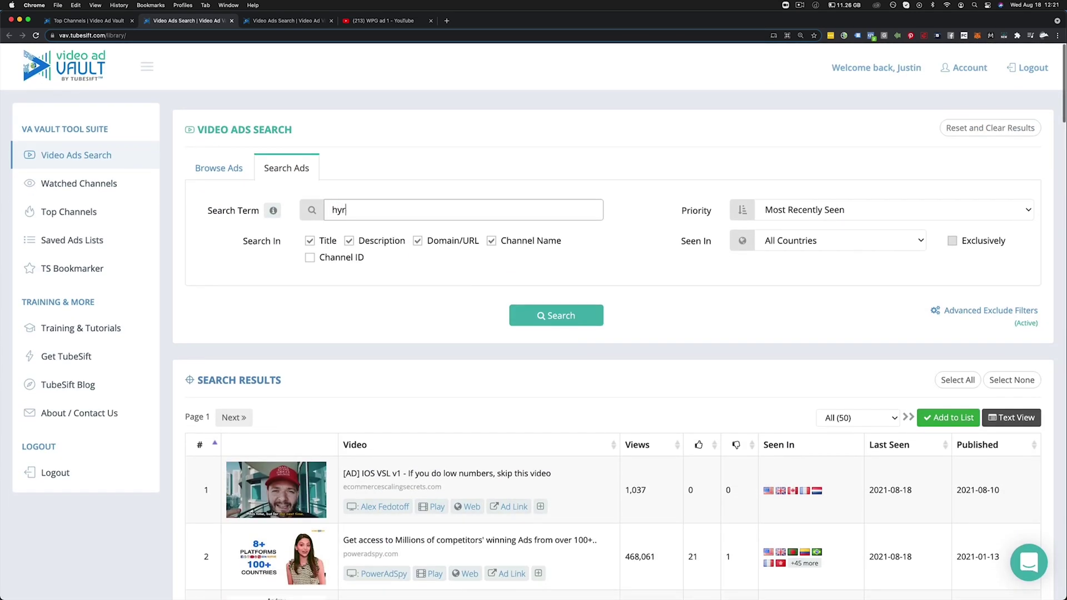
{"action": "type", "text": "os"}
{"action": "key", "text": "Return"}
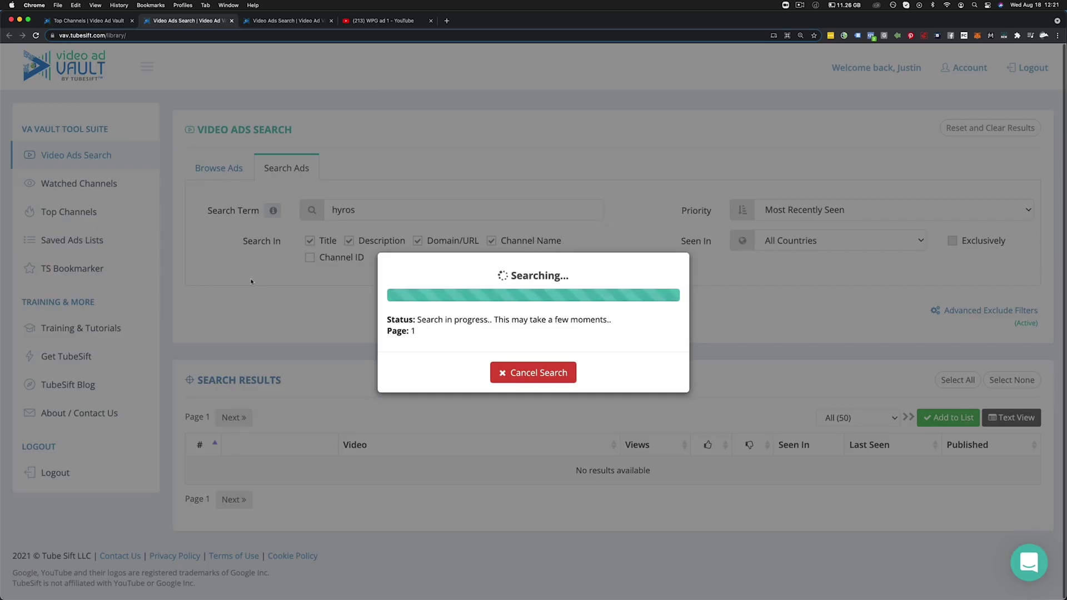
{"action": "scroll", "coordinate": [279, 270], "scroll_direction": "down", "scroll_amount": 10}
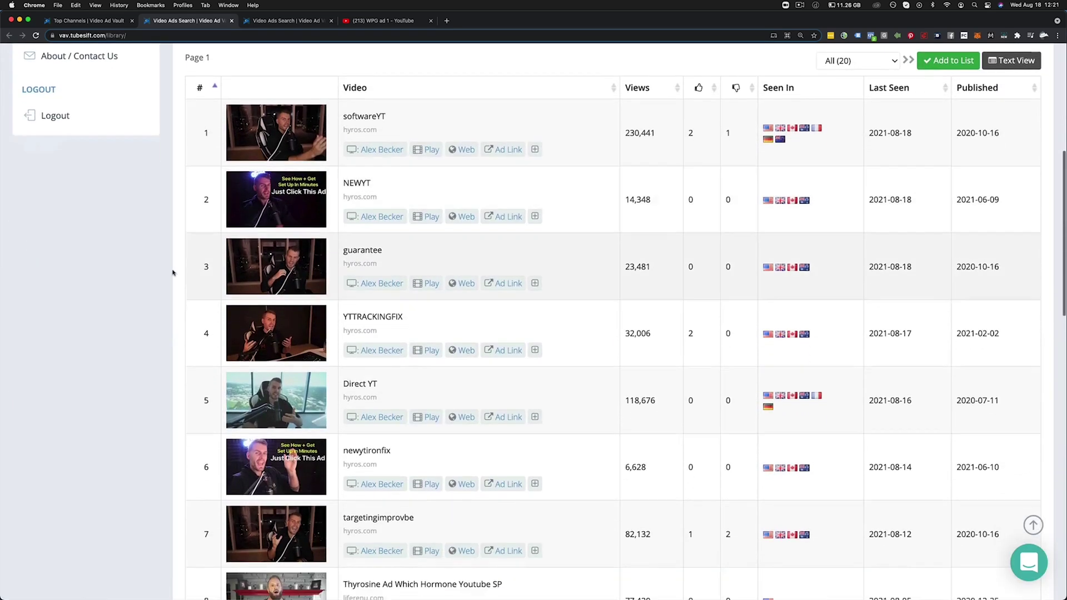
{"action": "scroll", "coordinate": [114, 274], "scroll_direction": "down", "scroll_amount": 6}
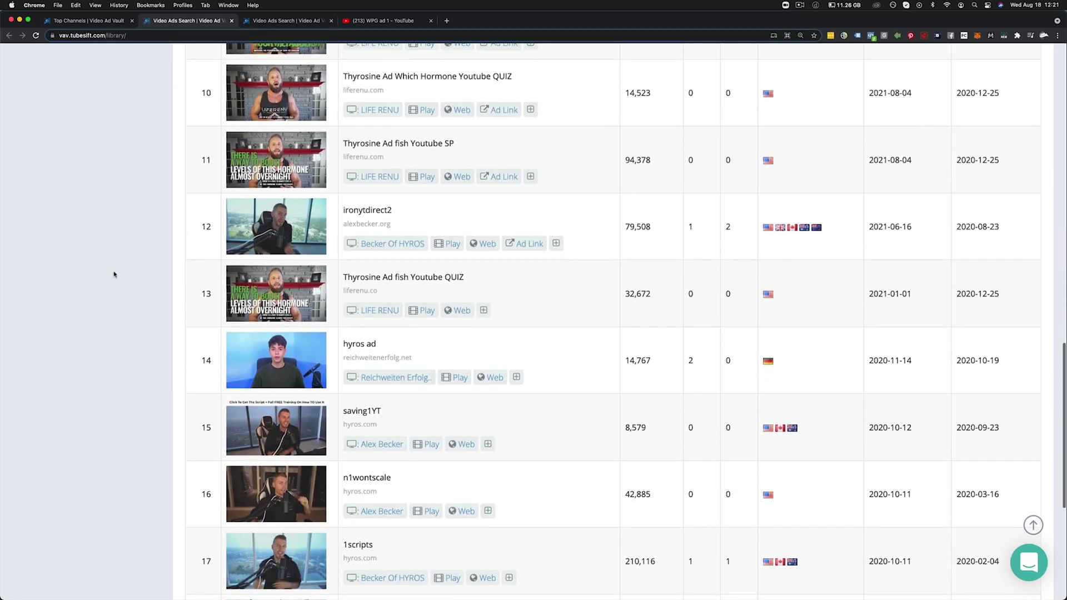
{"action": "scroll", "coordinate": [114, 274], "scroll_direction": "down", "scroll_amount": 3}
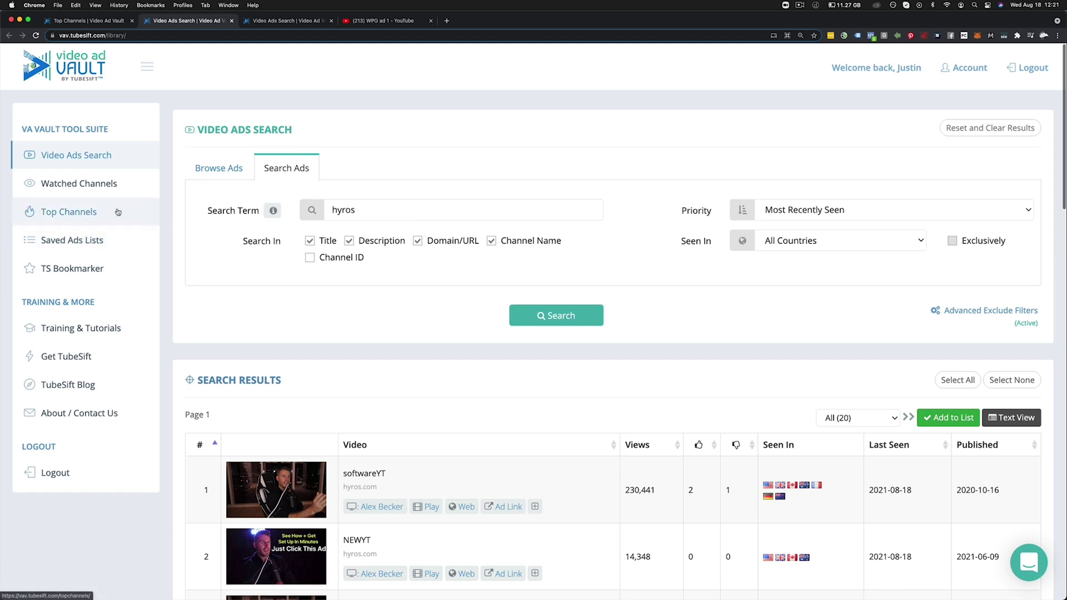
Step: View the TS Bookmarker extension page, then return to Video Ads Search
{"action": "left_click", "coordinate": [102, 270]}
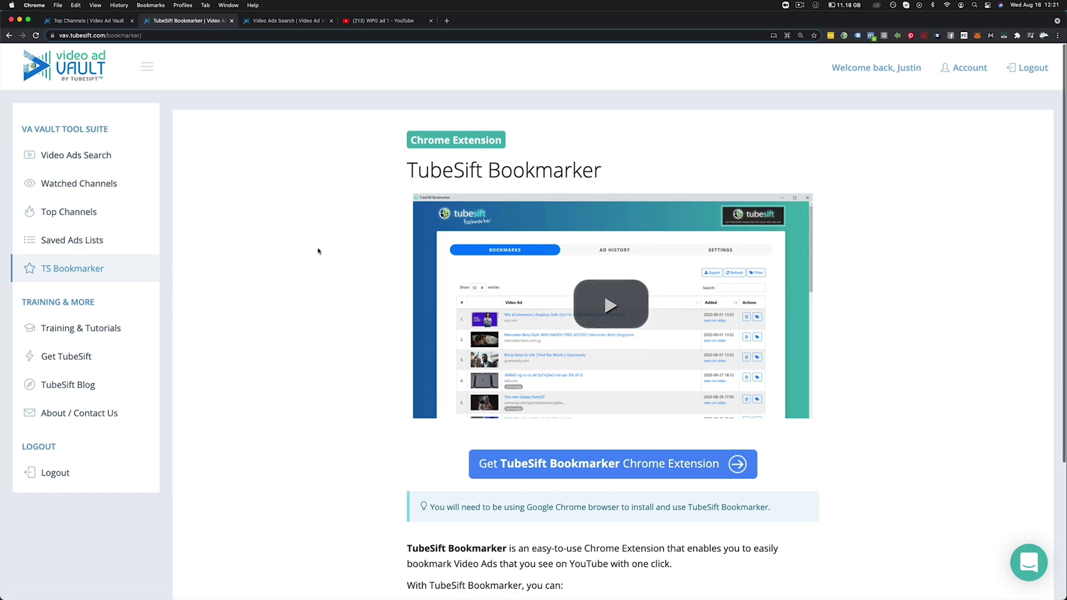
{"action": "scroll", "coordinate": [290, 281], "scroll_direction": "down", "scroll_amount": 2}
{"action": "scroll", "coordinate": [293, 281], "scroll_direction": "up", "scroll_amount": 2}
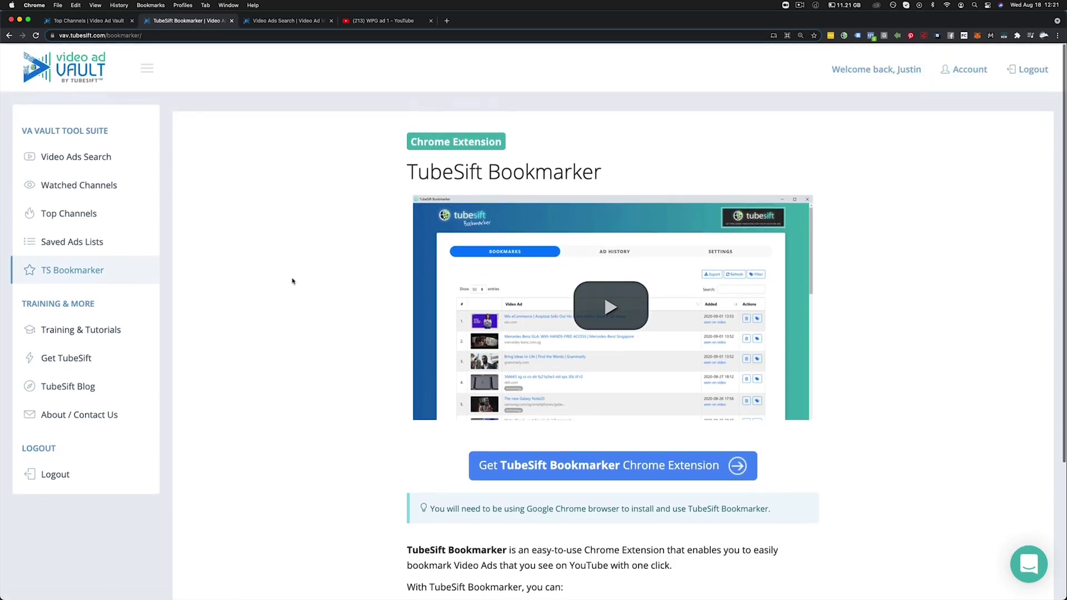
{"action": "left_click", "coordinate": [66, 156]}
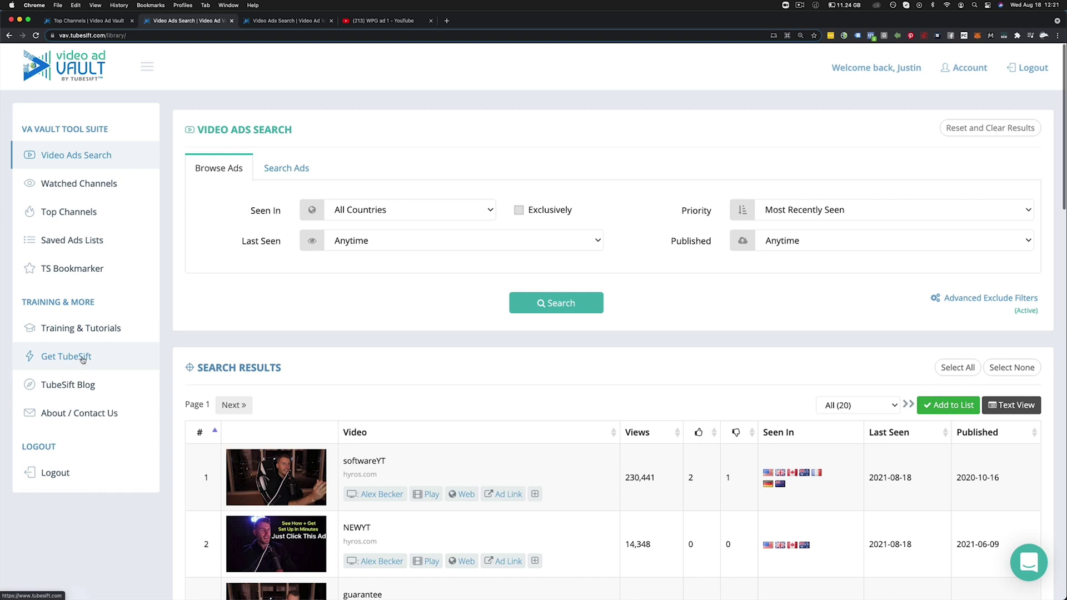
Step: Open the TubeSift homepage in a new tab, return to search, and open then close support chat
{"action": "left_click", "coordinate": [82, 358]}
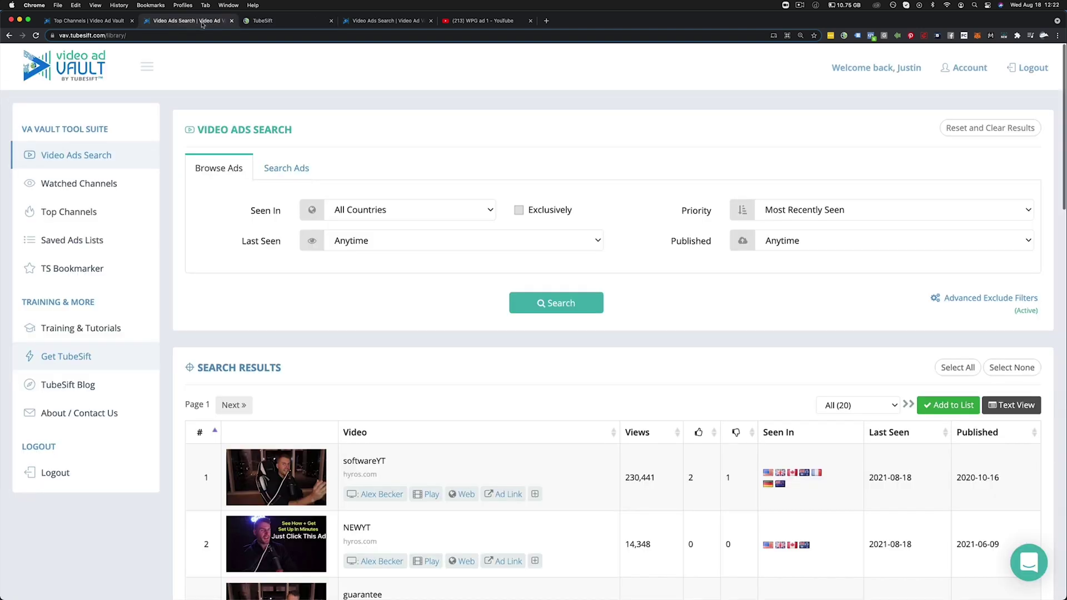
{"action": "left_click", "coordinate": [201, 22]}
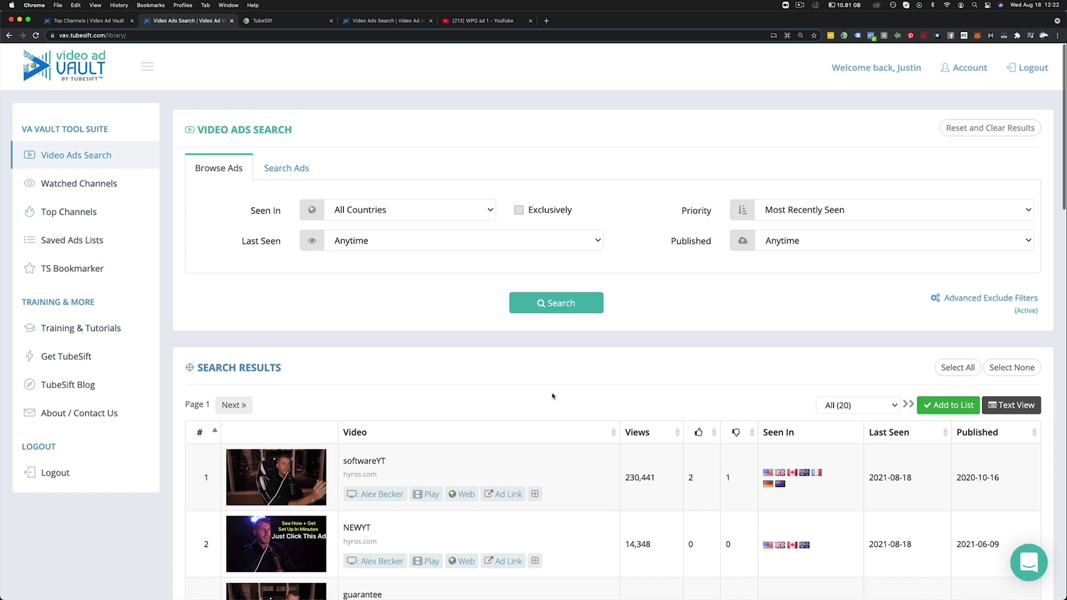
{"action": "left_click", "coordinate": [1029, 564]}
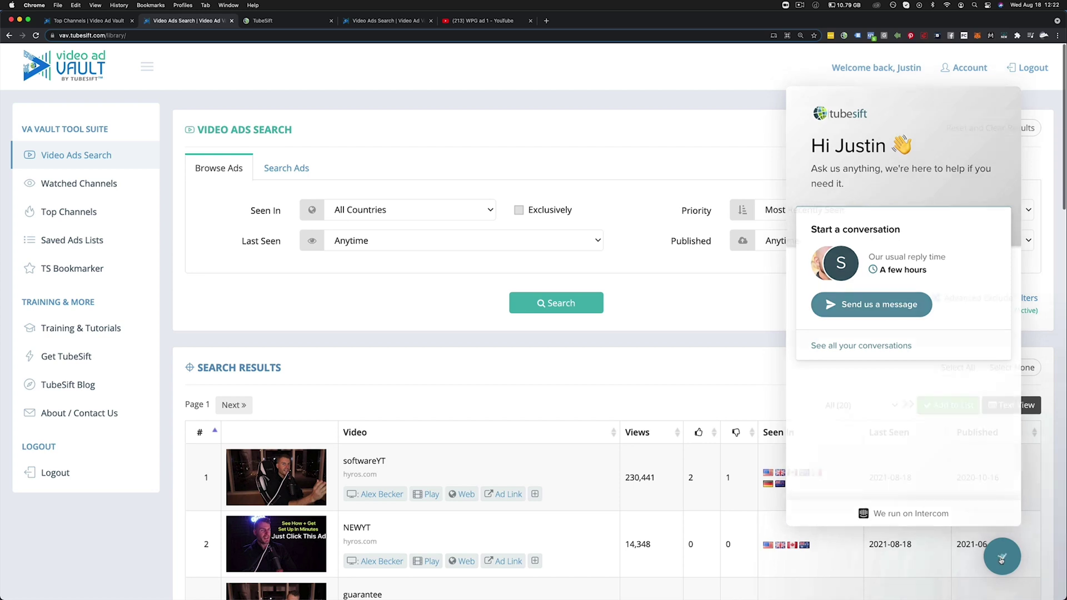
{"action": "left_click", "coordinate": [1001, 558]}
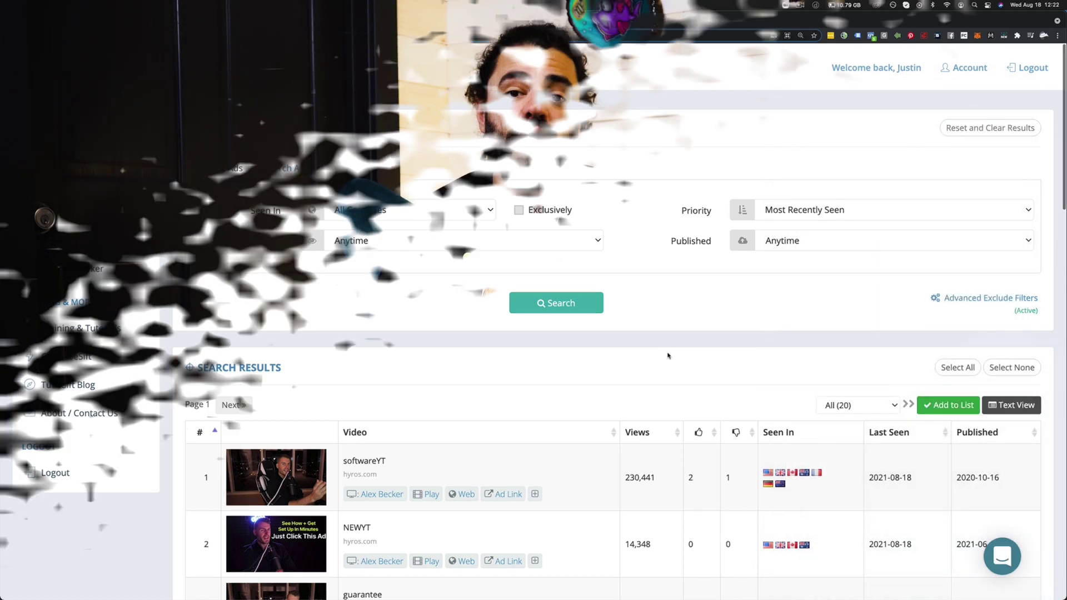